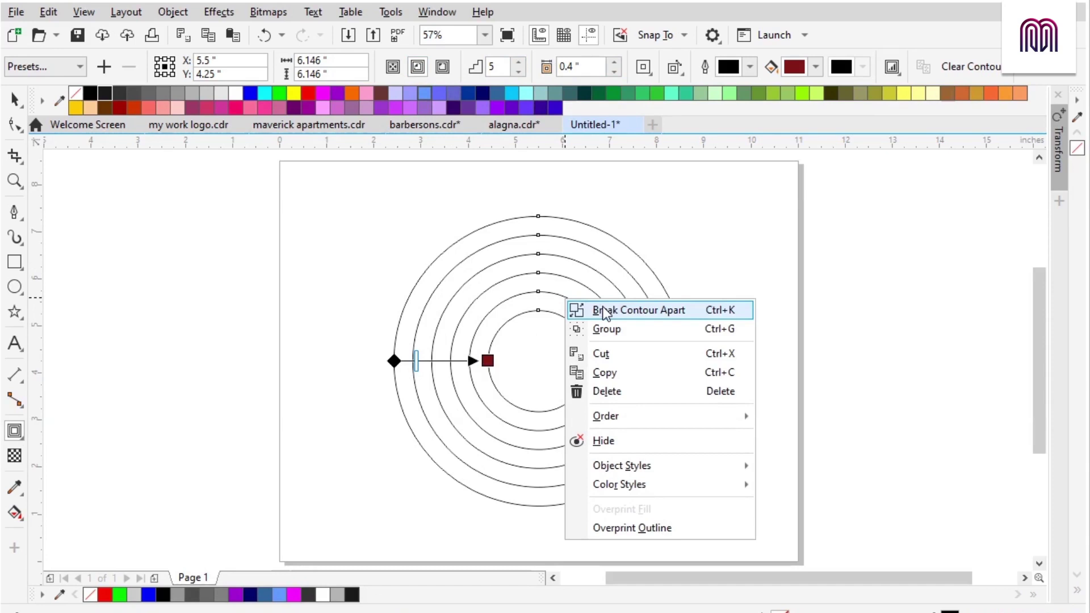
Break the contour of the concentric circles apart from its original circle
click(603, 311)
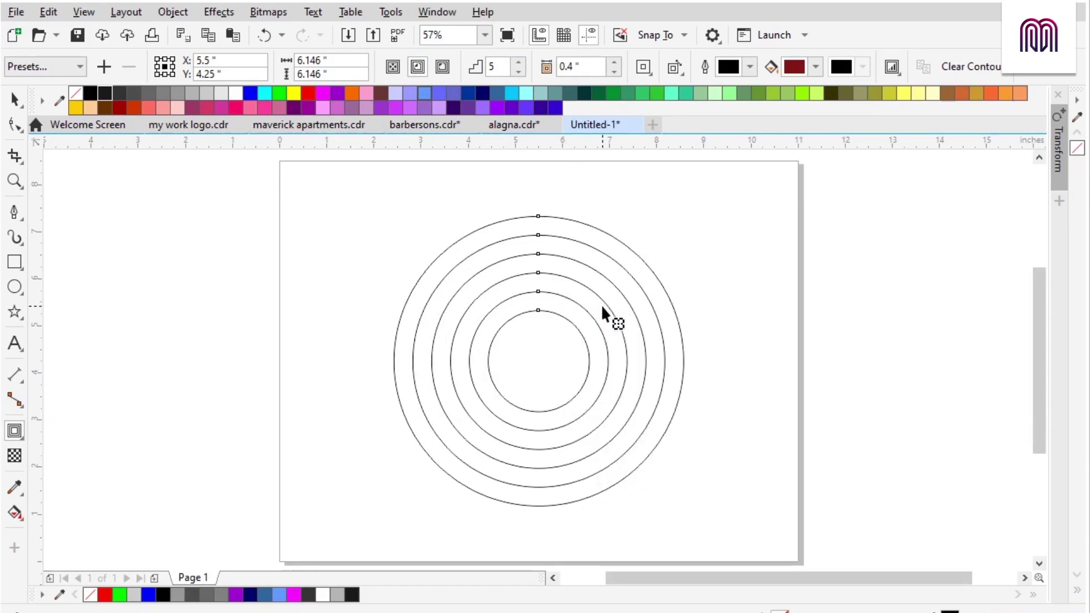
right_click(586, 254)
click(574, 252)
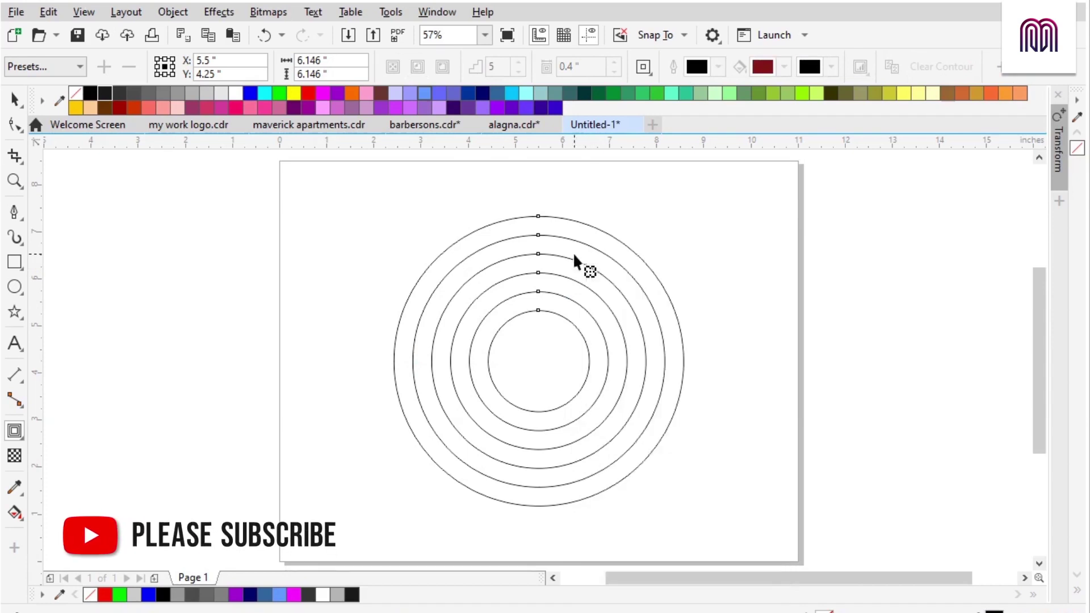
Ungroup all the inner contour circles so that each ring is a separate object
click(15, 100)
click(512, 282)
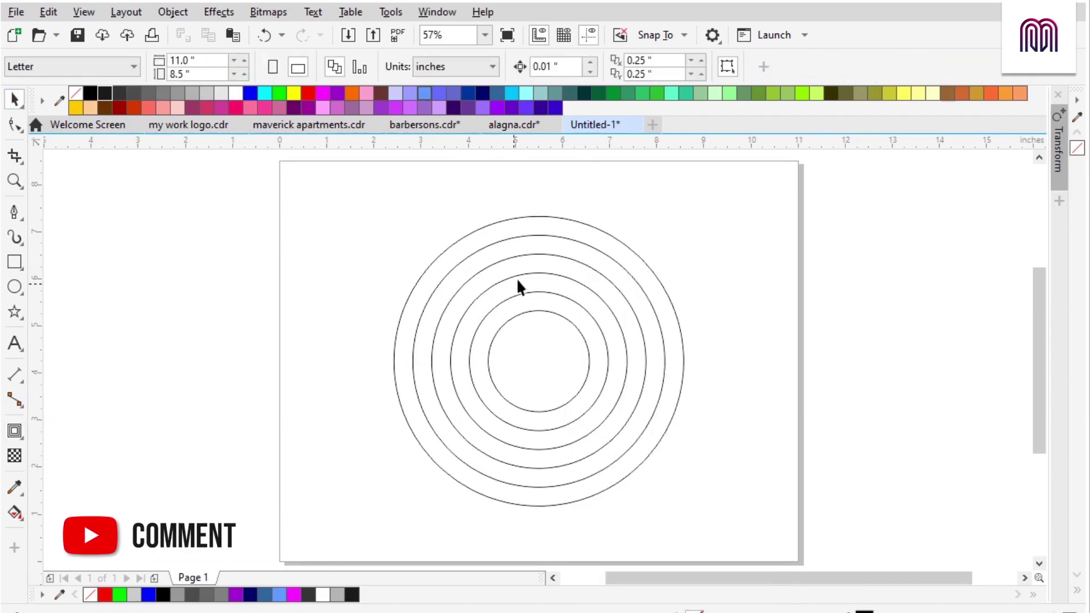
click(526, 275)
right_click(537, 259)
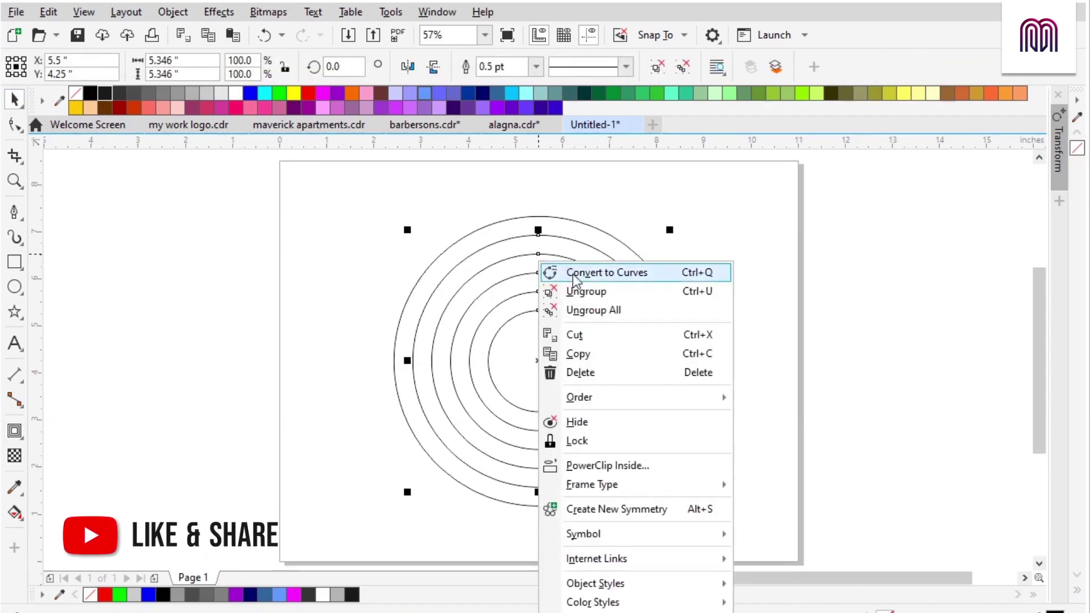
click(584, 309)
click(689, 280)
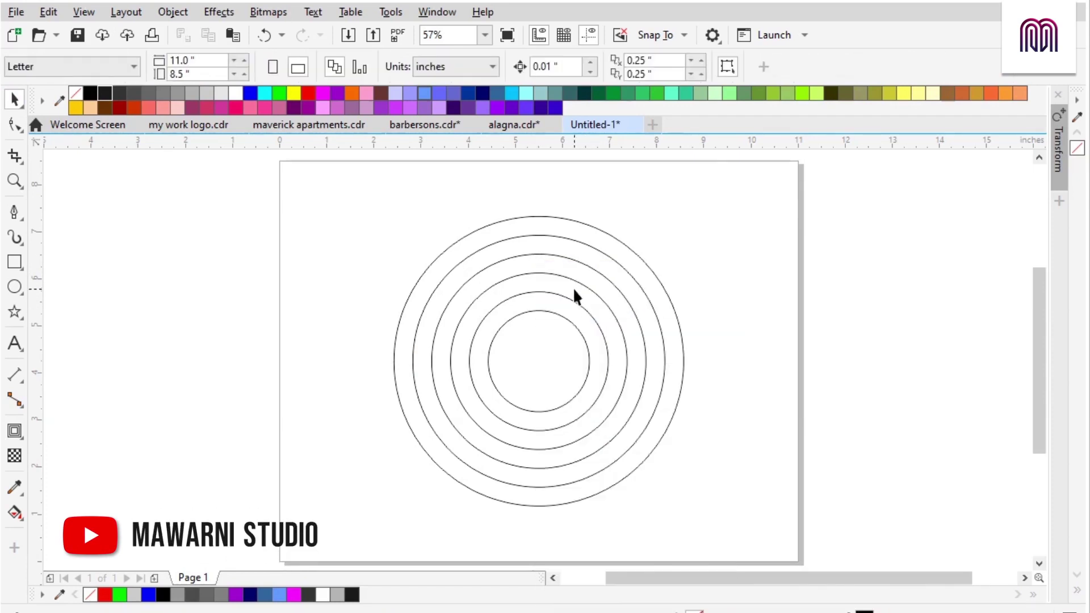
Select all six concentric circles and group them
drag(390, 483, 371, 510)
right_click(548, 299)
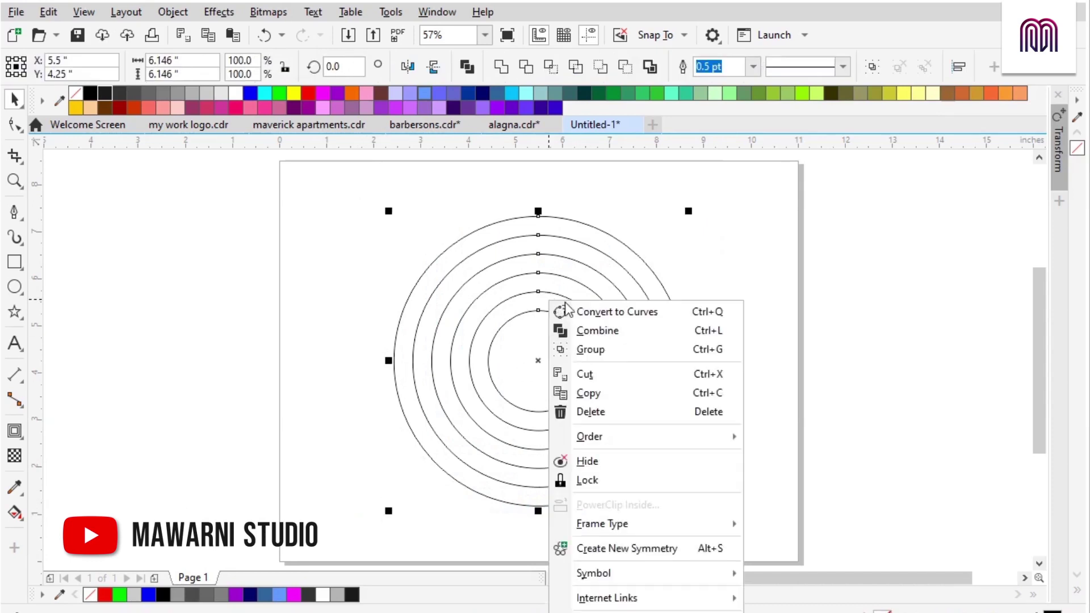
click(591, 351)
click(717, 300)
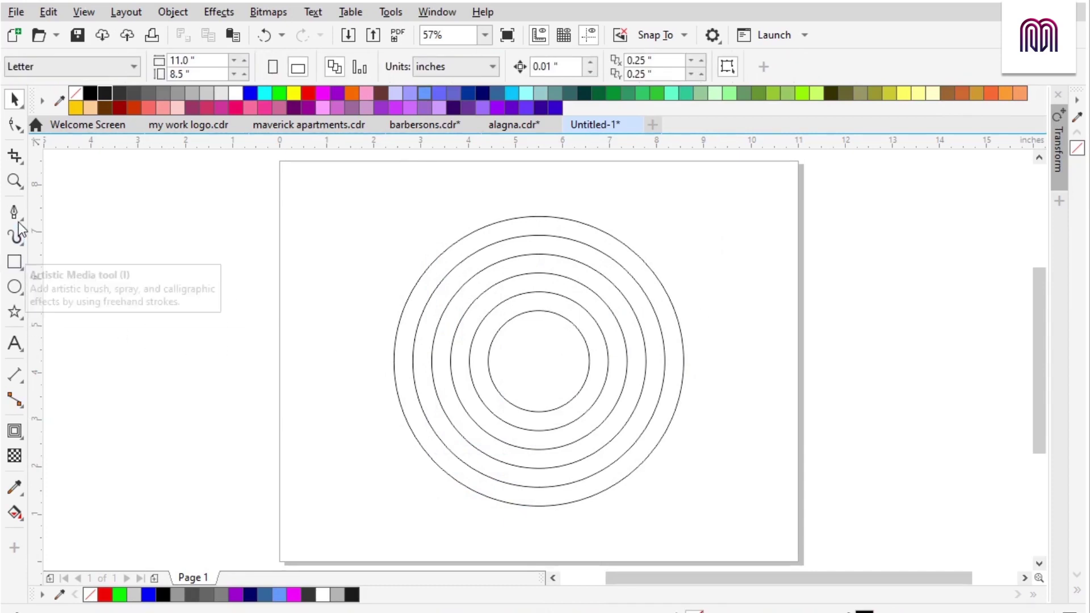
Draw a rectangle about 11.64 by 3.77 inches over the circles' lower half and center it horizontally with them
click(16, 263)
drag(257, 361, 806, 539)
mouse_move(590, 361)
mouse_down()
mouse_move(592, 373)
mouse_move(593, 364)
mouse_up()
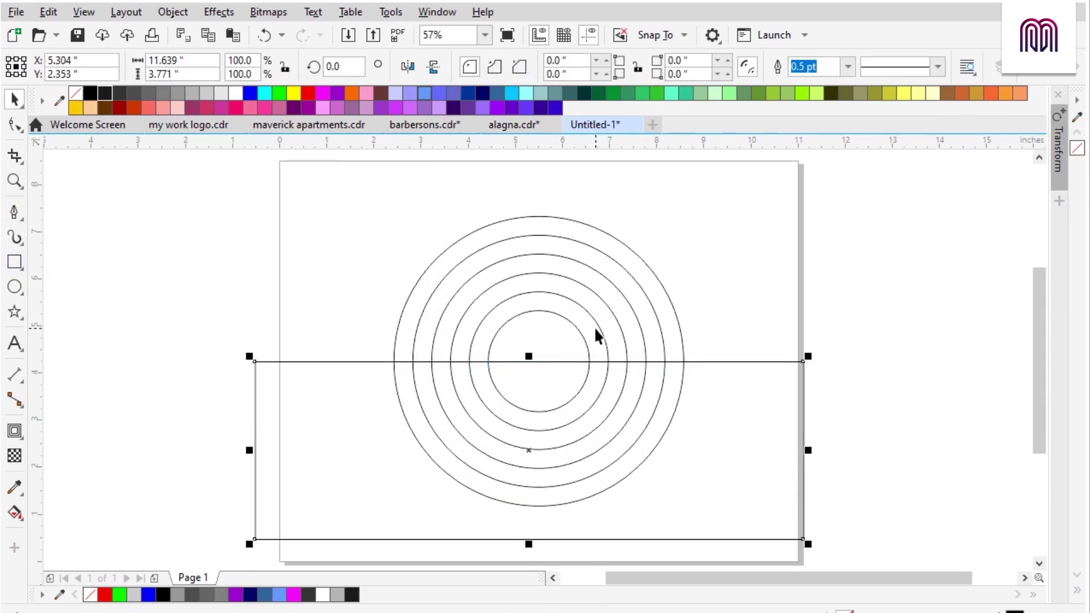
key(ctrl+a)
key(c)
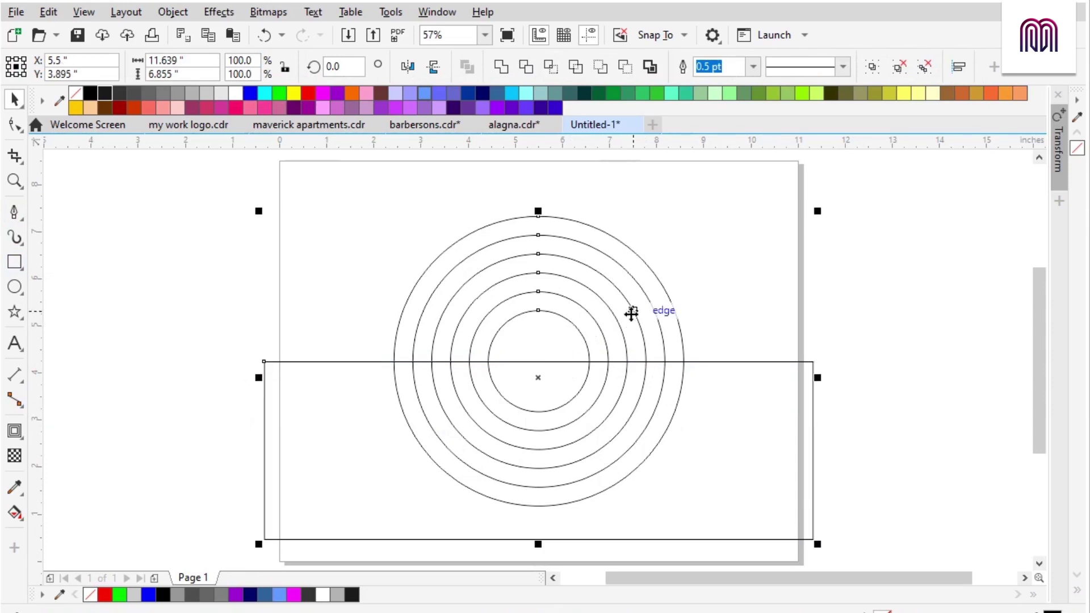
Trim the lower half of the circle group with the rectangle and delete the rectangle
click(526, 67)
key(Delete)
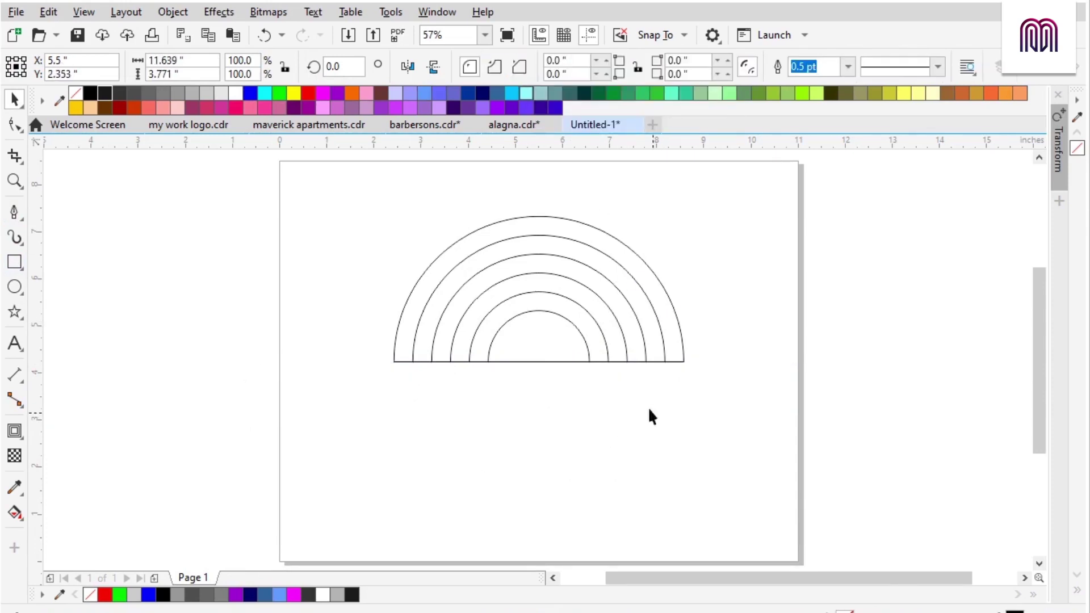
Ungroup all the concentric half circles
click(606, 310)
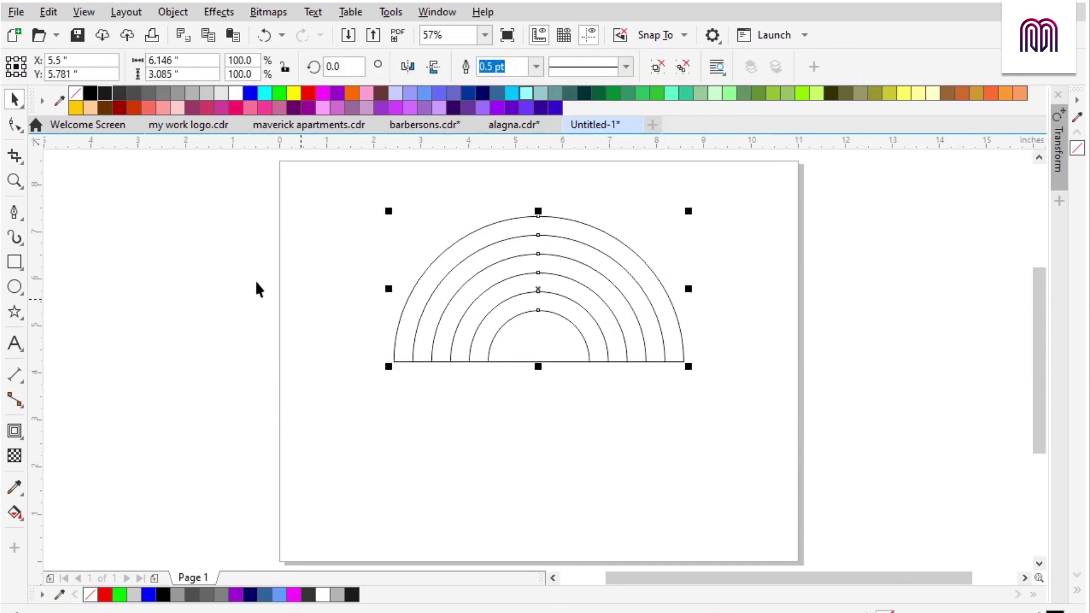
right_click(545, 290)
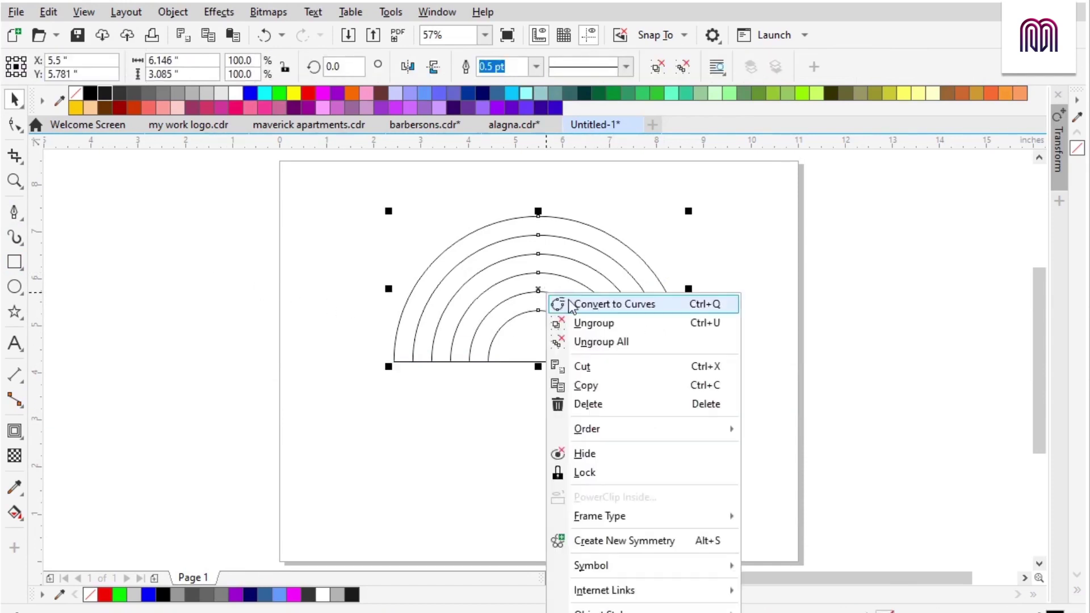
click(596, 342)
click(567, 388)
click(557, 362)
Trim the outermost half circle with the second one, and the second with the third
click(586, 251)
shift+click(594, 233)
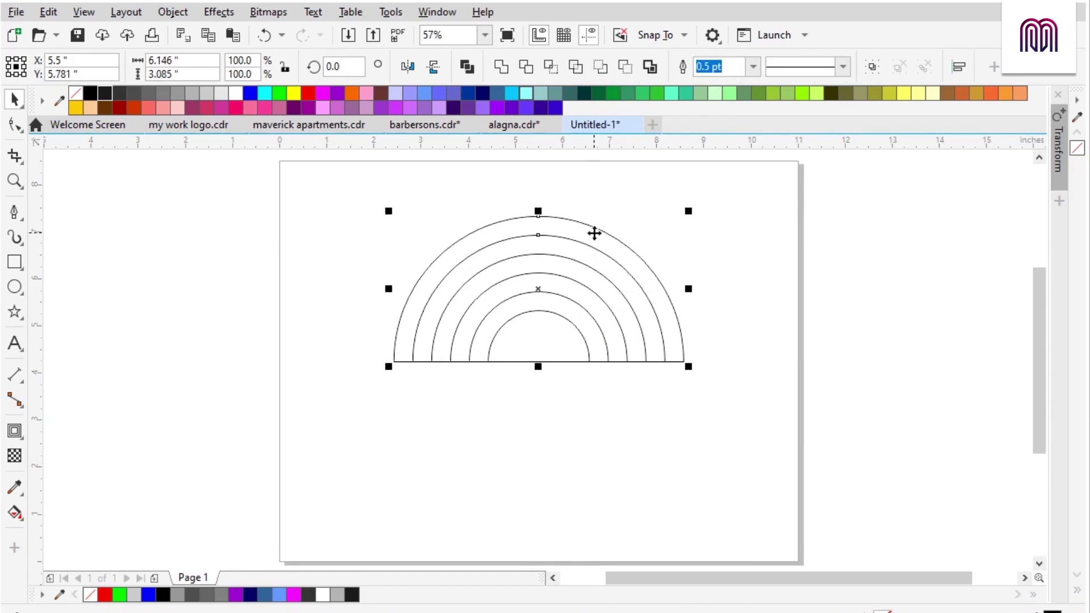
click(526, 70)
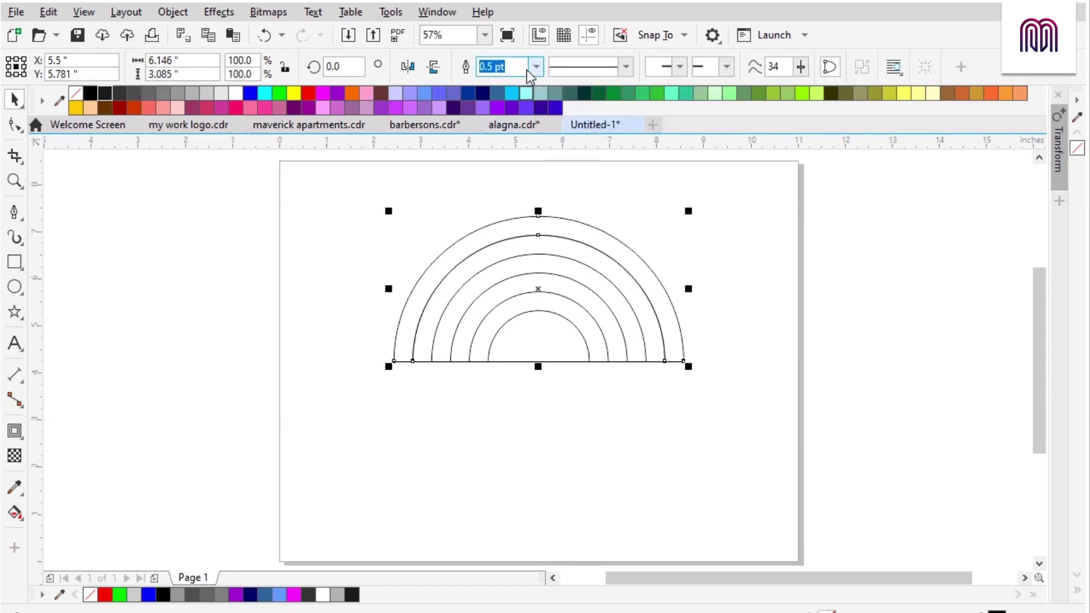
click(569, 267)
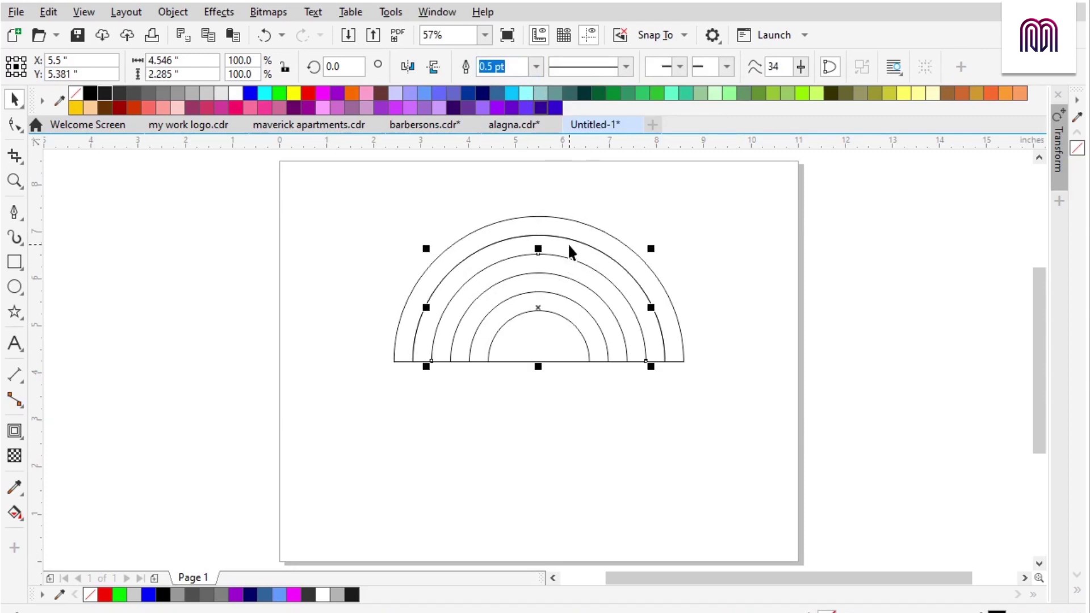
shift+click(570, 240)
click(526, 68)
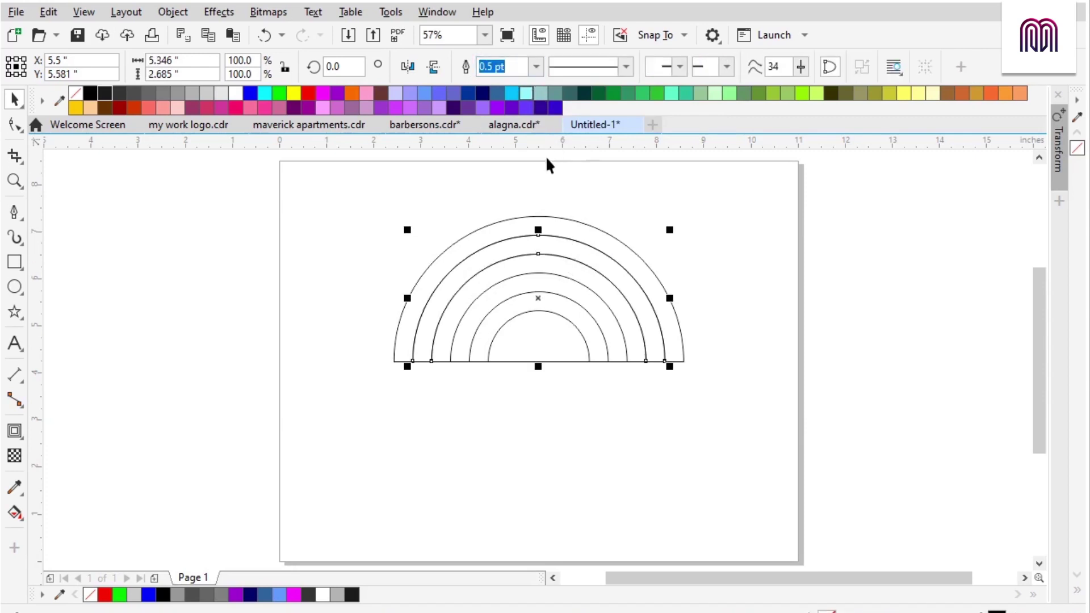
Trim the third half circle from the outside with the fourth, and the fourth with the fifth
click(570, 287)
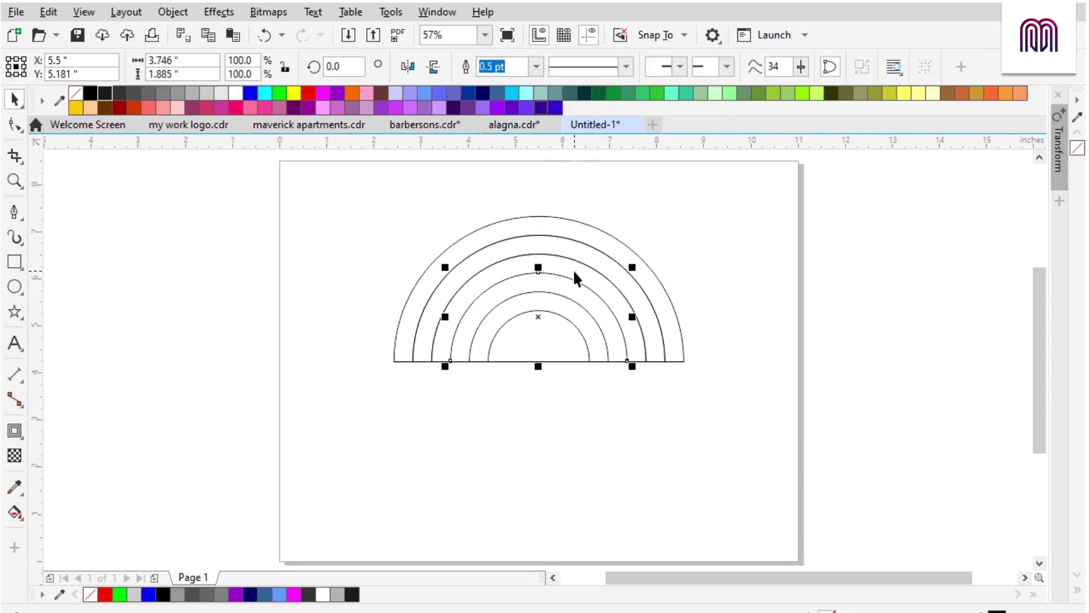
shift+click(573, 264)
click(527, 70)
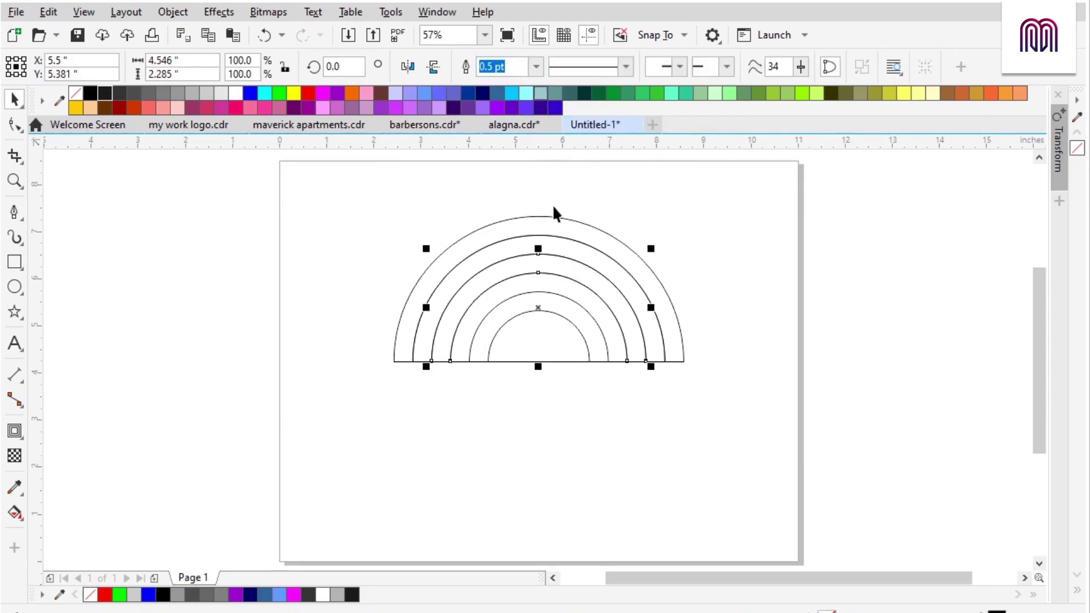
click(561, 301)
click(564, 289)
shift+click(564, 282)
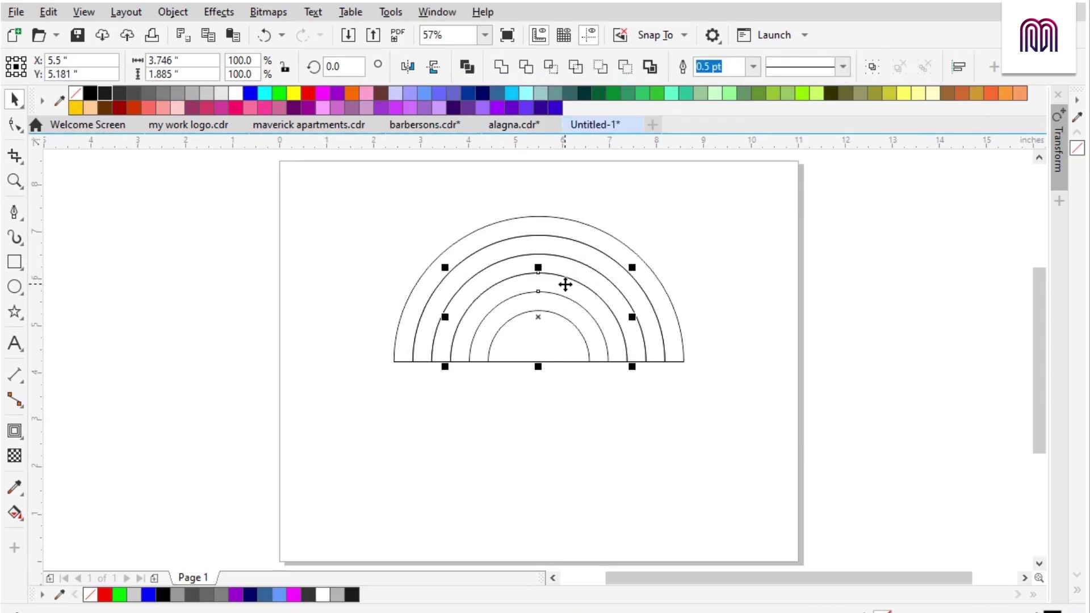
click(526, 68)
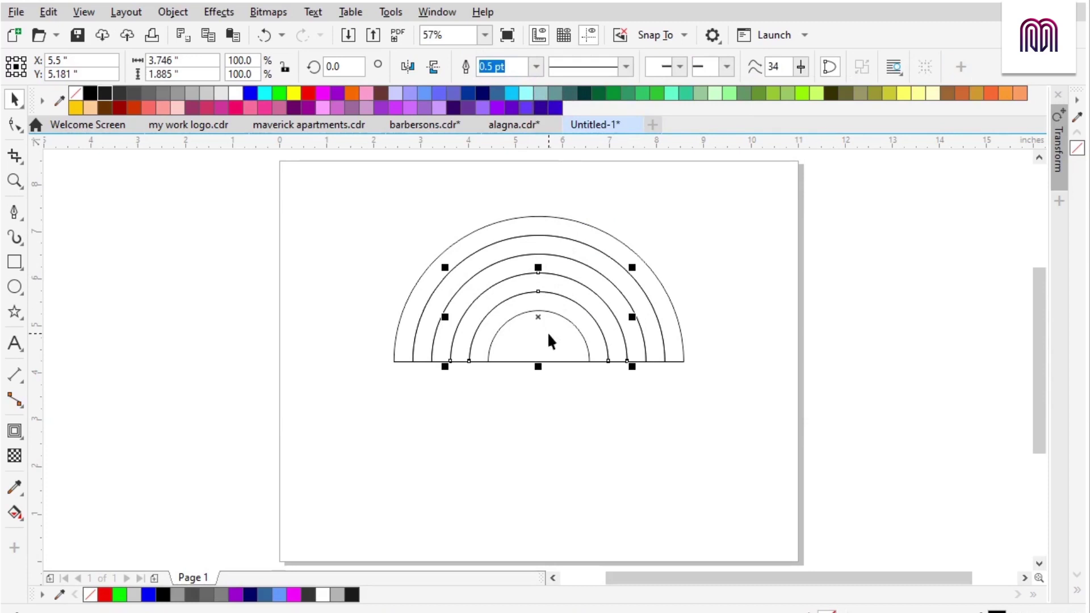
Trim the fifth half circle with the innermost one and delete the innermost half circle
click(564, 318)
shift+click(565, 298)
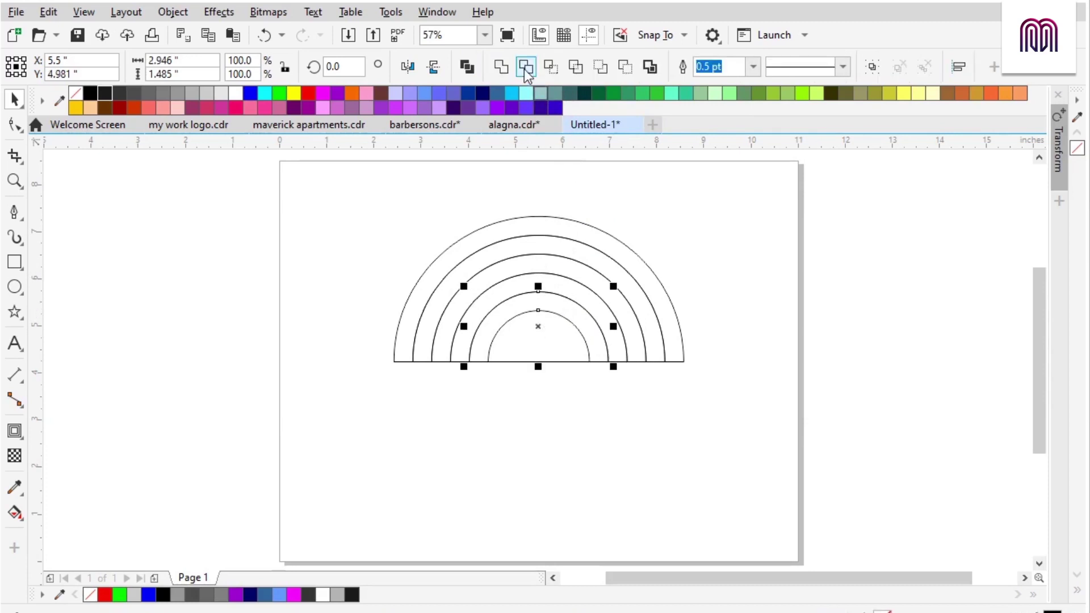
click(526, 69)
click(554, 349)
click(554, 345)
click(556, 352)
Select all five arch bands and group them
drag(368, 393, 750, 191)
right_click(555, 267)
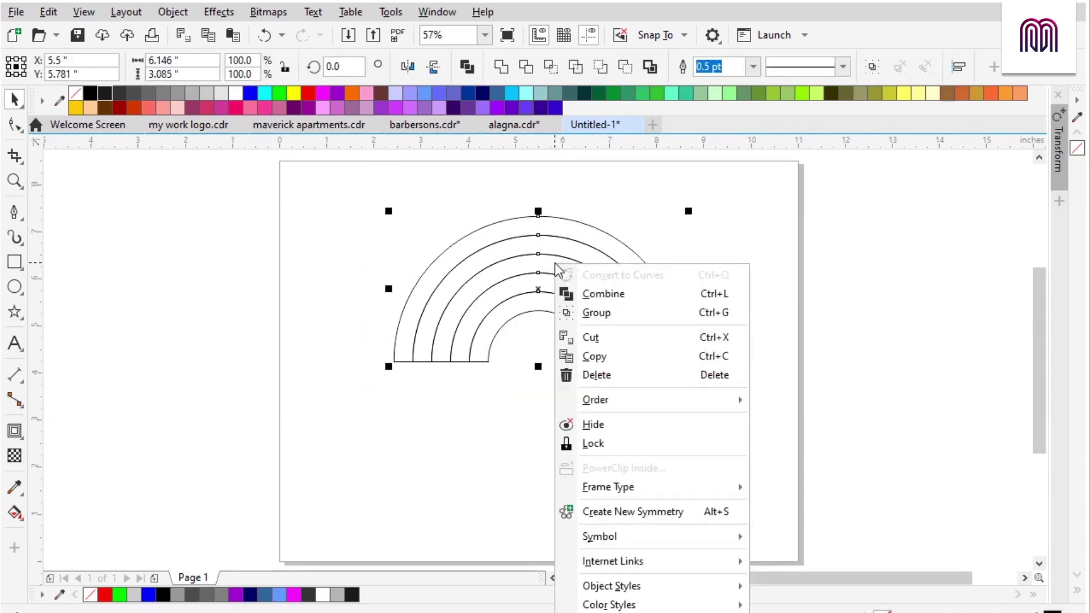
click(593, 312)
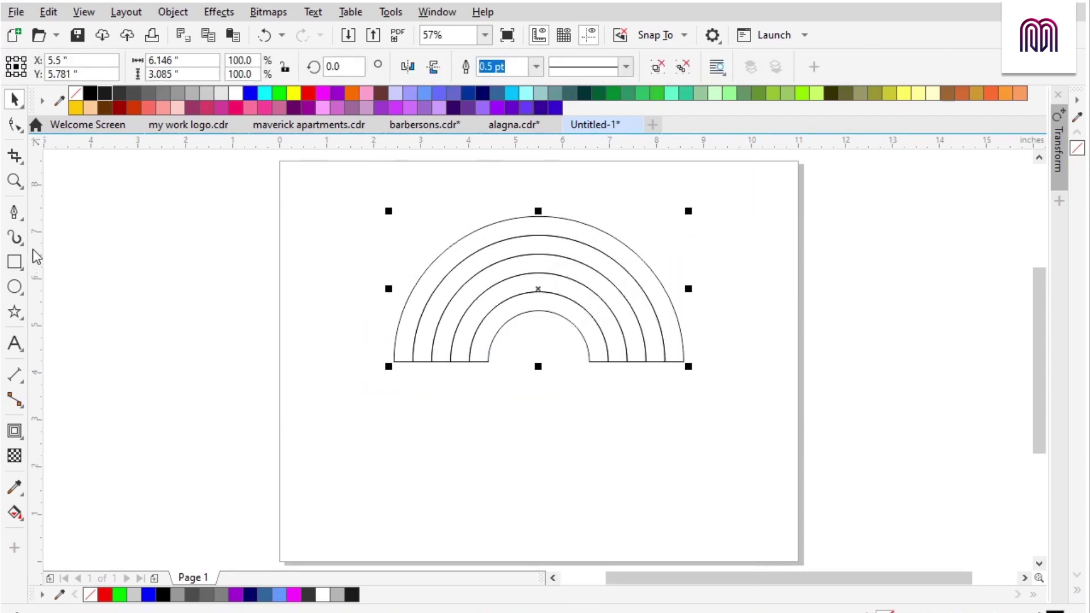
Draw a vertical line about 4.15 inches long through the middle of the arch bands with the Pen tool
click(14, 212)
click(537, 186)
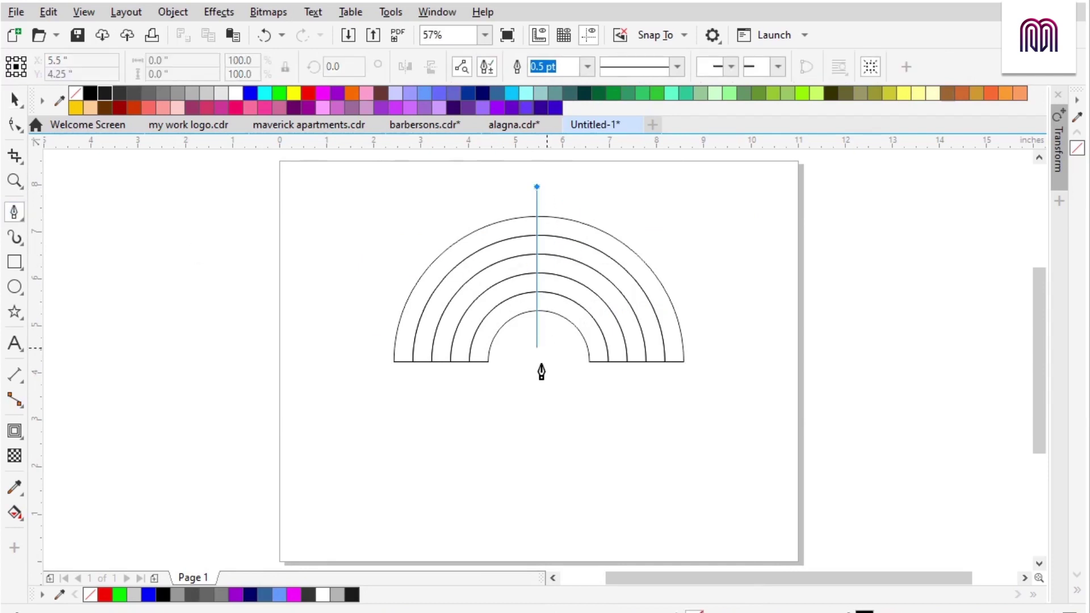
double_click(537, 386)
key(space)
Trim the arch group along the vertical center line and delete the line
shift+click(580, 284)
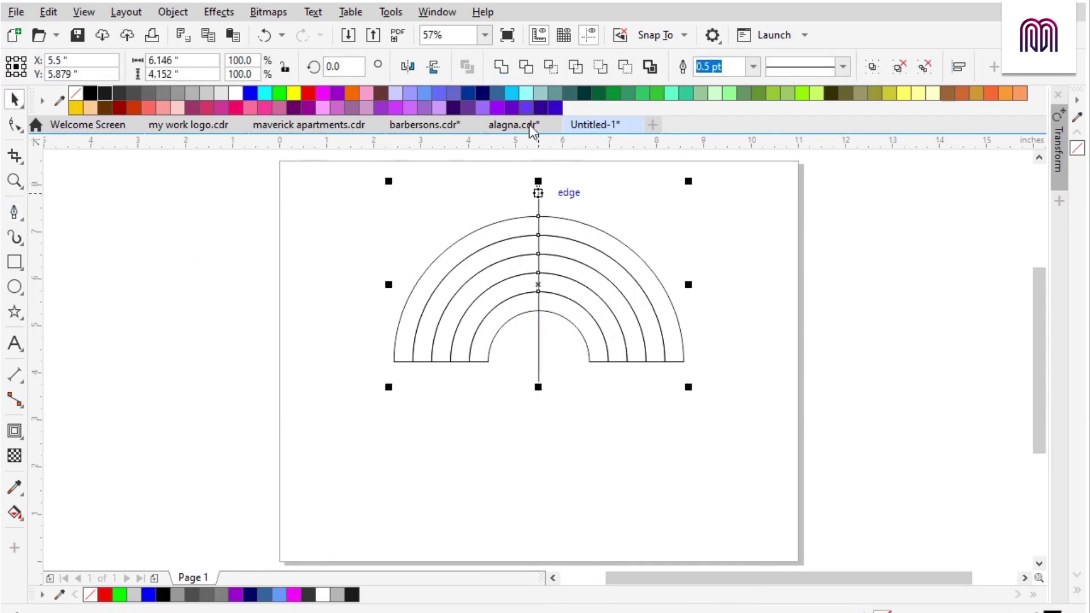
click(527, 68)
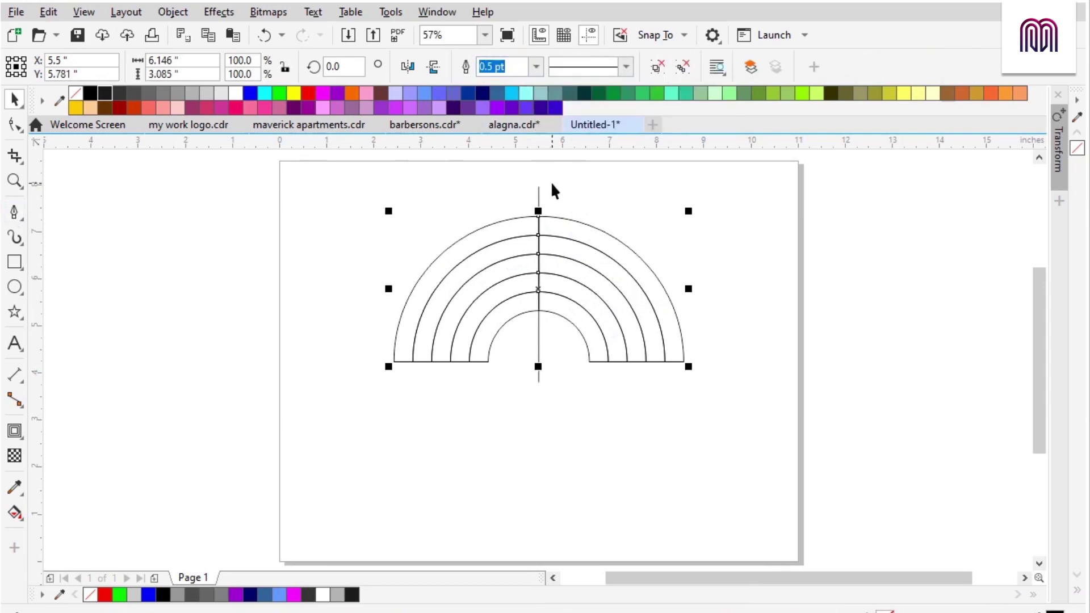
click(551, 183)
click(539, 199)
key(Delete)
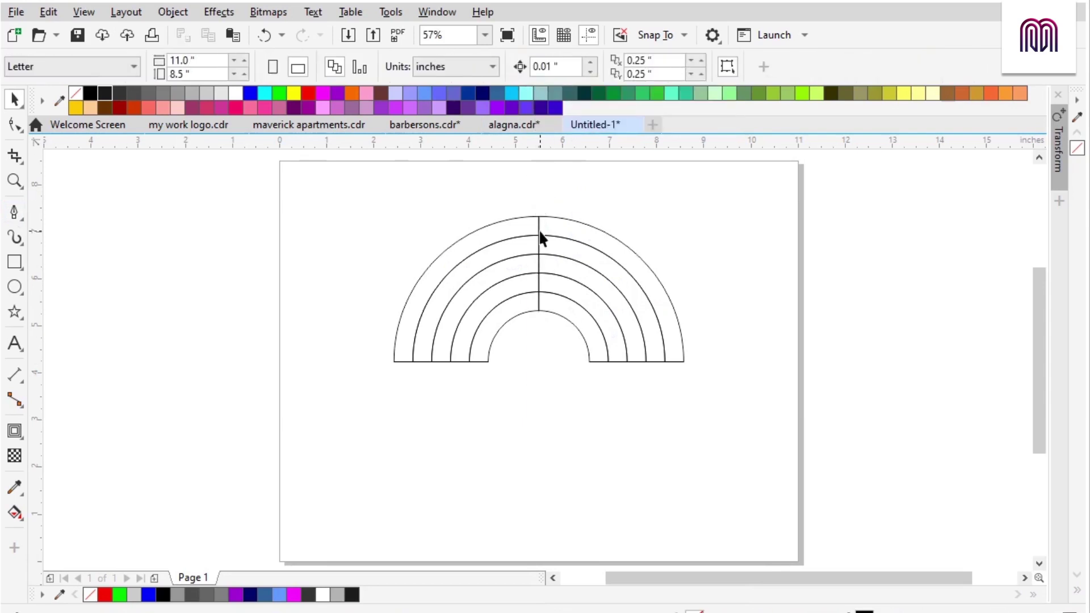
Ungroup all the arch bands
click(540, 233)
right_click(540, 231)
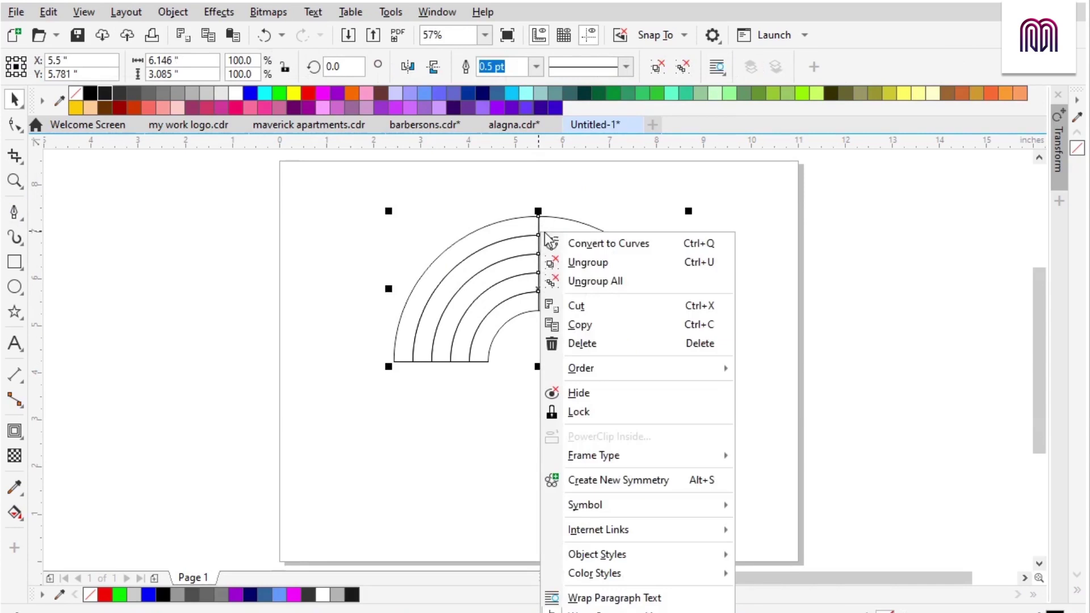
click(590, 280)
drag(528, 392, 558, 360)
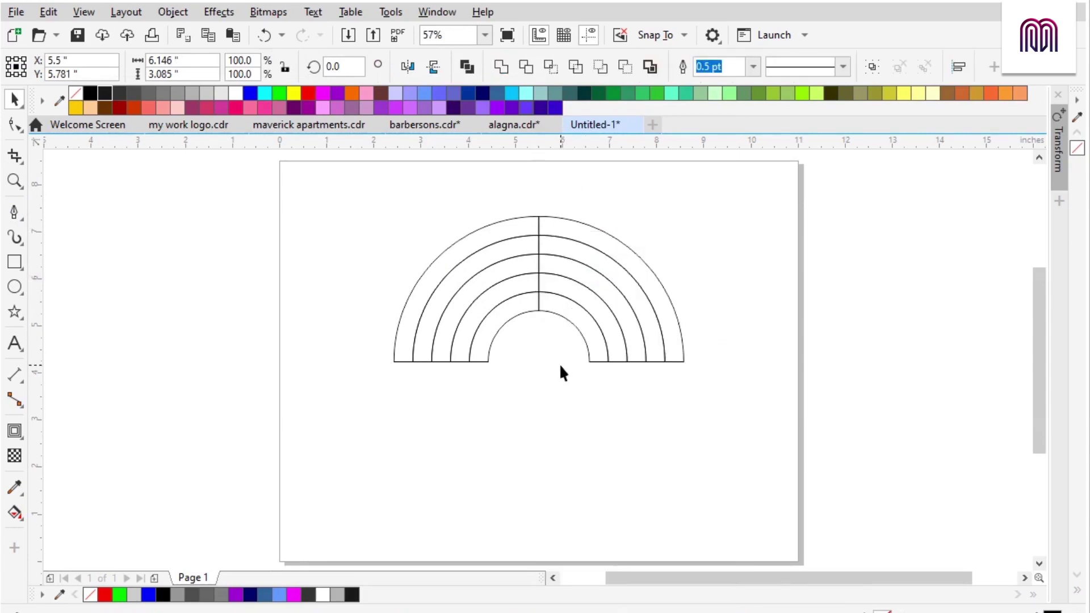
Break the second and third arch bands from the outside apart into separate left and right halves
scroll(719, 179, up, 2)
click(594, 293)
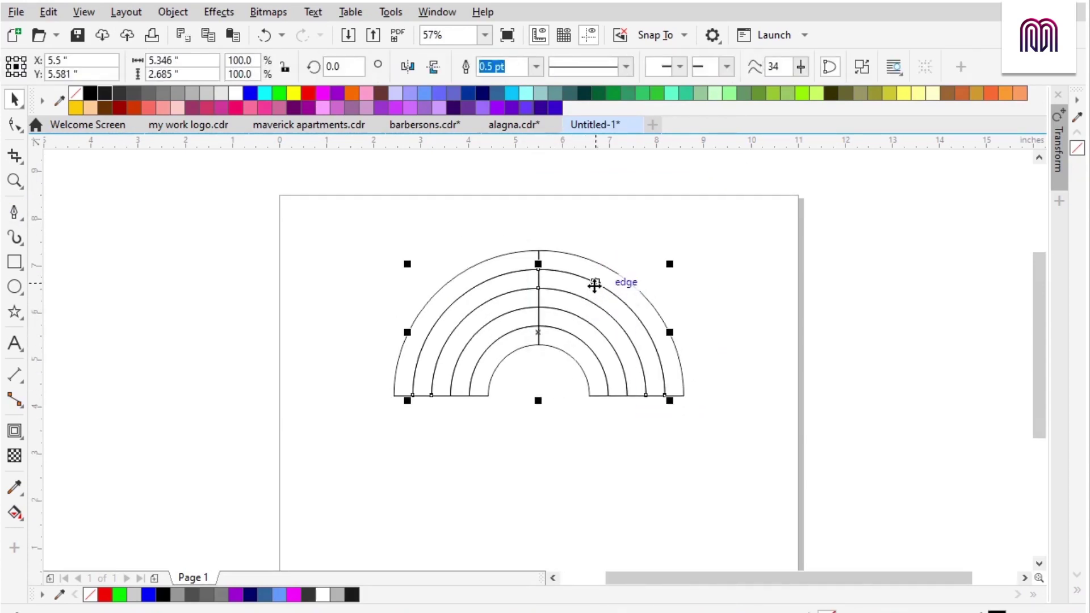
right_click(591, 289)
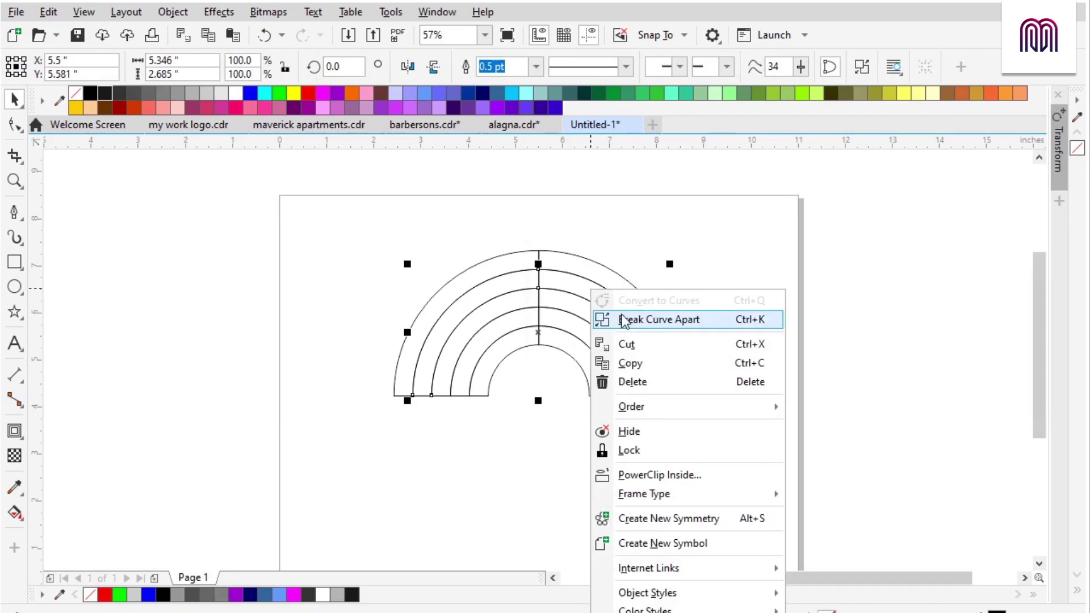
click(624, 320)
click(584, 310)
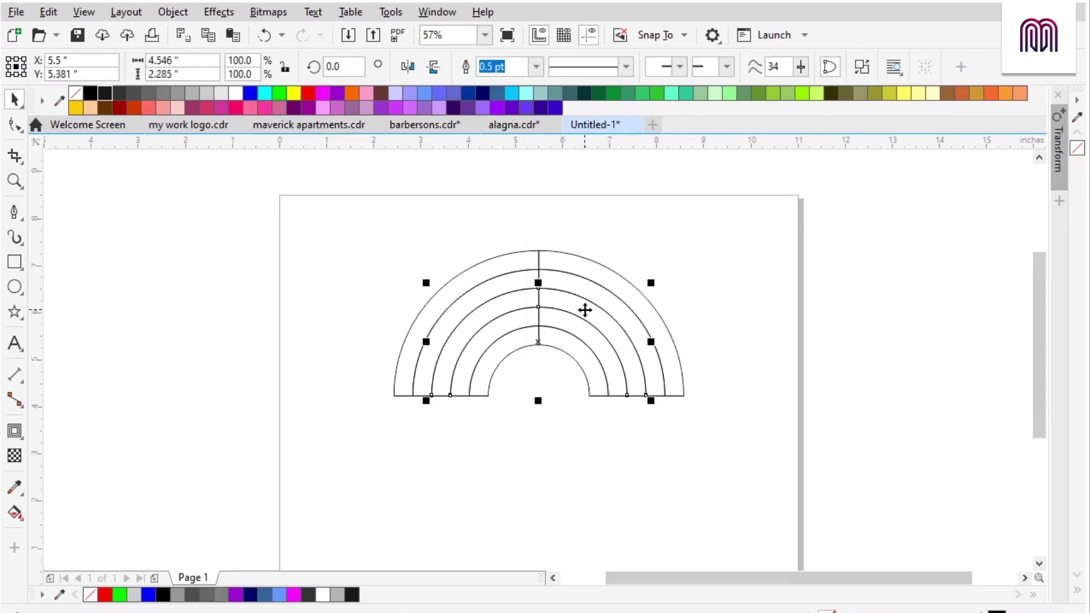
right_click(584, 313)
click(628, 343)
Break the fourth and the innermost arch bands apart into separate left and right halves
click(590, 336)
click(581, 330)
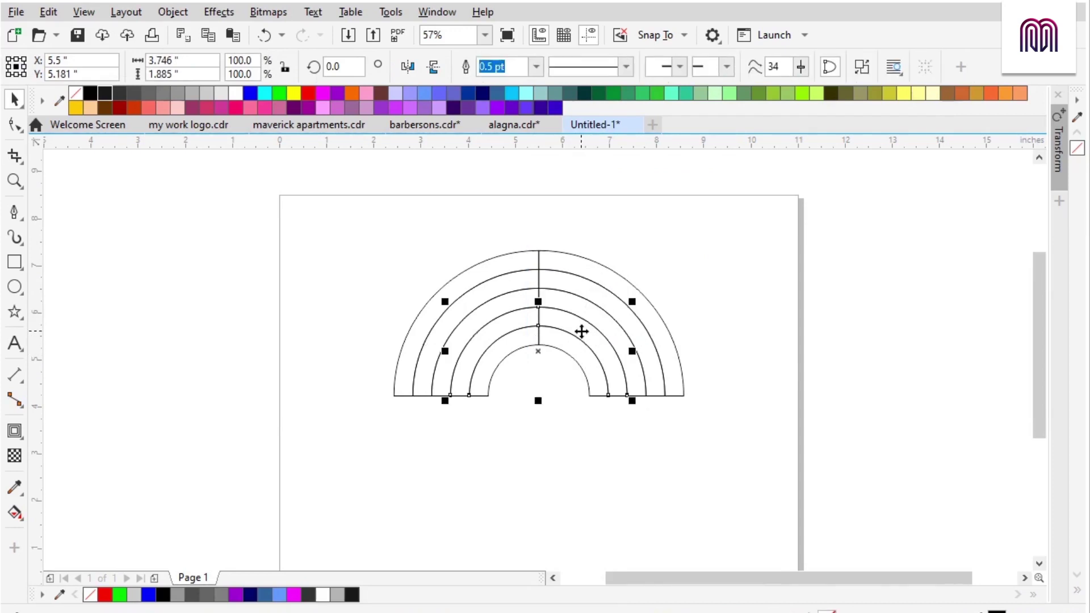
right_click(580, 331)
click(615, 362)
click(582, 361)
click(581, 364)
right_click(582, 366)
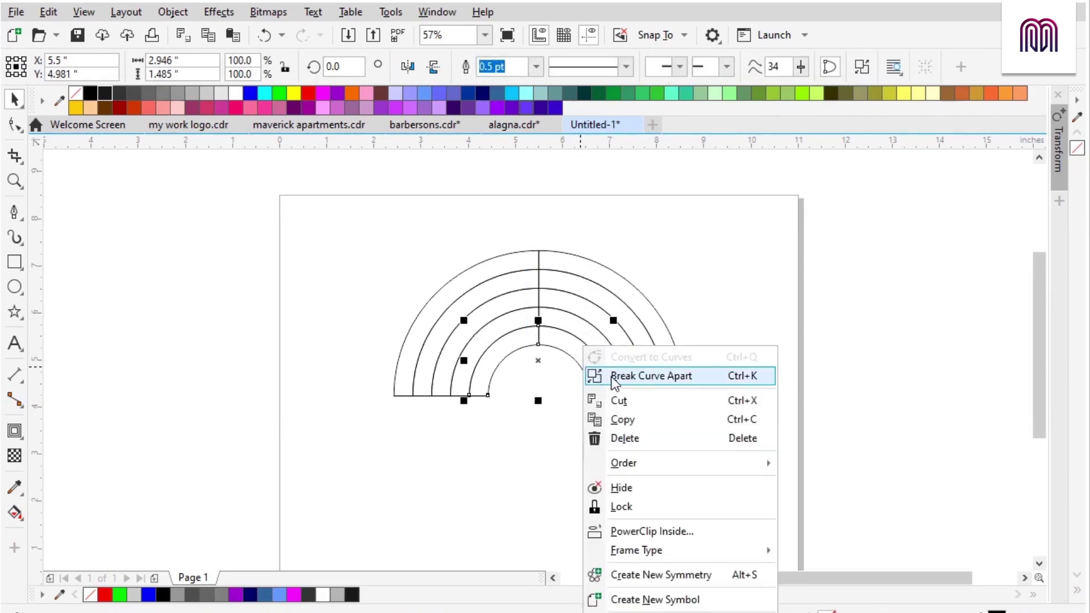
click(611, 373)
Break the outermost arch band apart into separate left and right halves
click(564, 253)
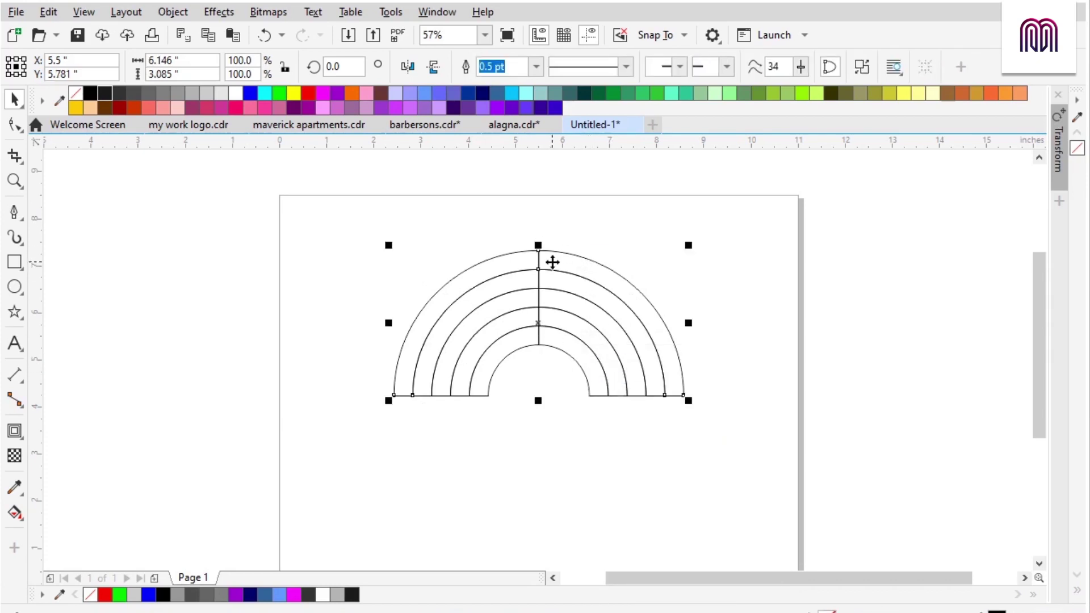
right_click(552, 262)
click(594, 297)
Move all the right-hand band halves away from the left ones to check the split, and undo the move
click(529, 206)
drag(529, 206, 702, 410)
drag(615, 340, 686, 341)
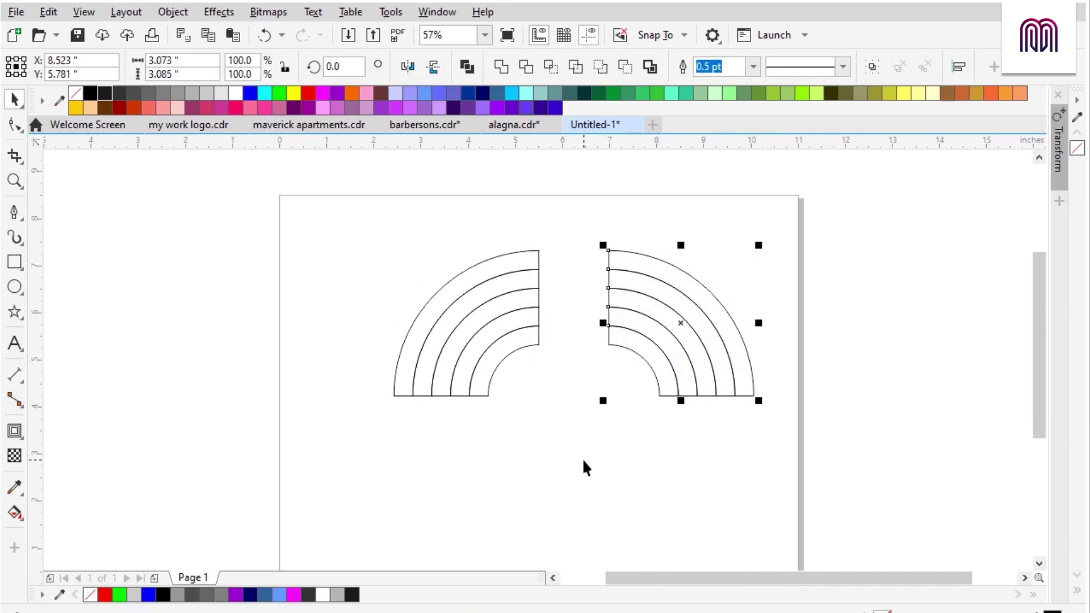
key(ctrl+z)
click(585, 460)
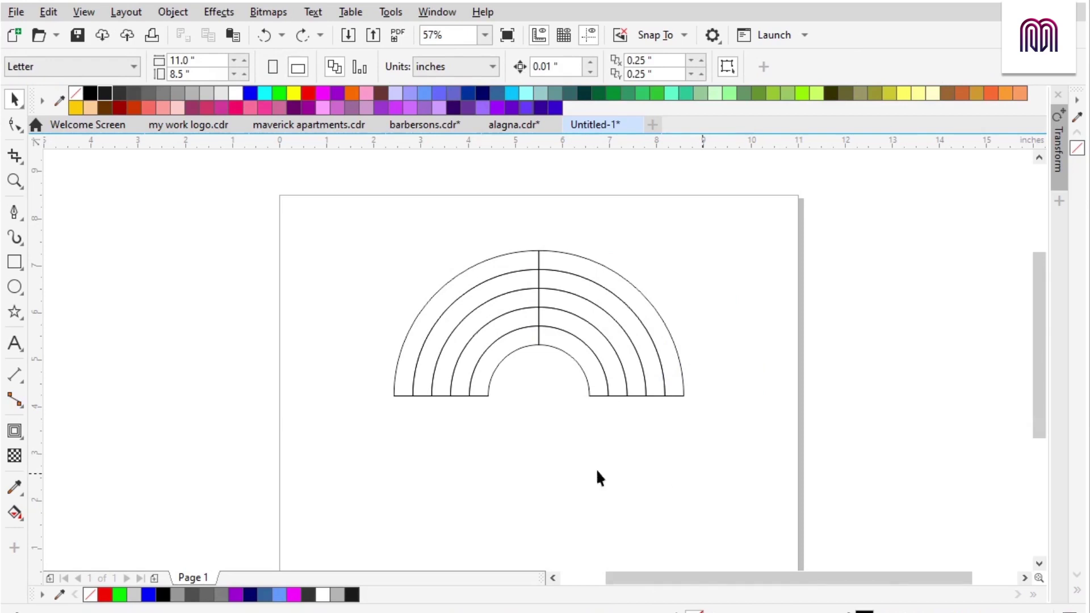
Fill all the arch band halves with gray
drag(727, 278, 744, 205)
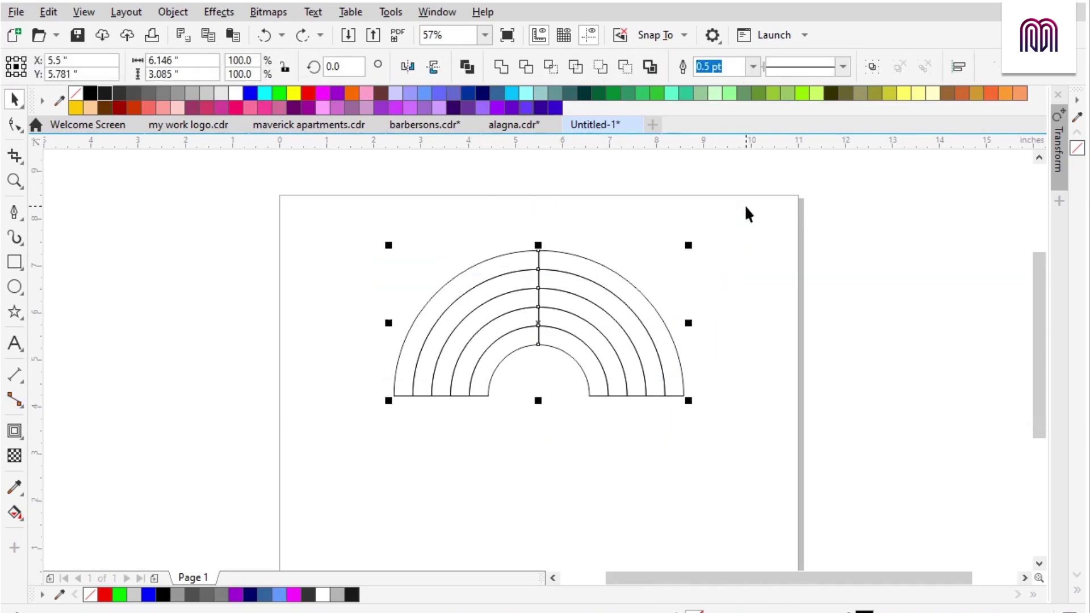
click(191, 93)
click(524, 426)
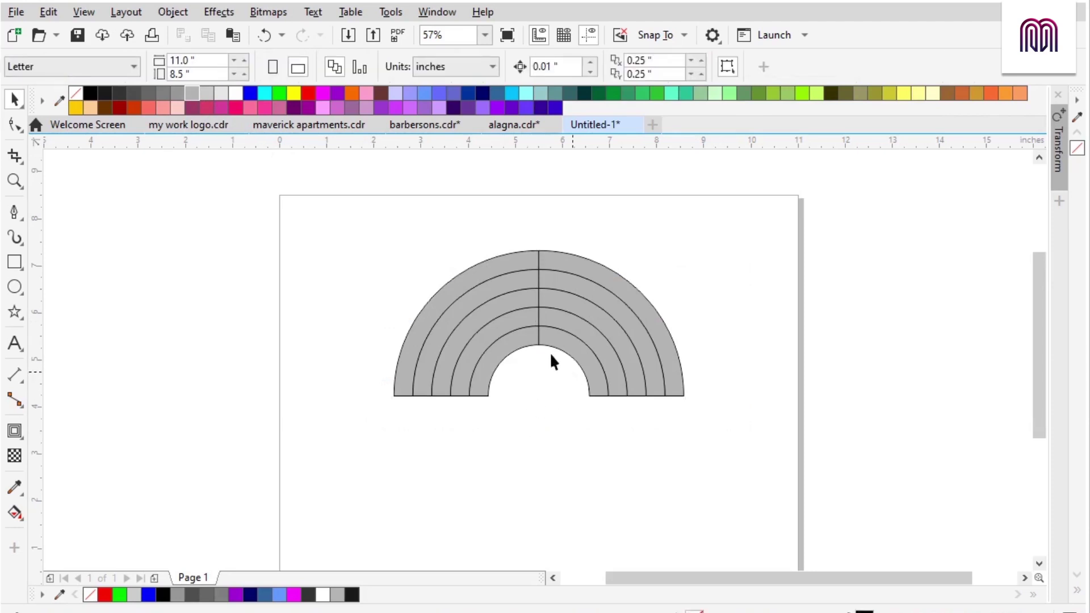
Delete the left and right halves of the second and fourth arch bands from the outside
click(506, 290)
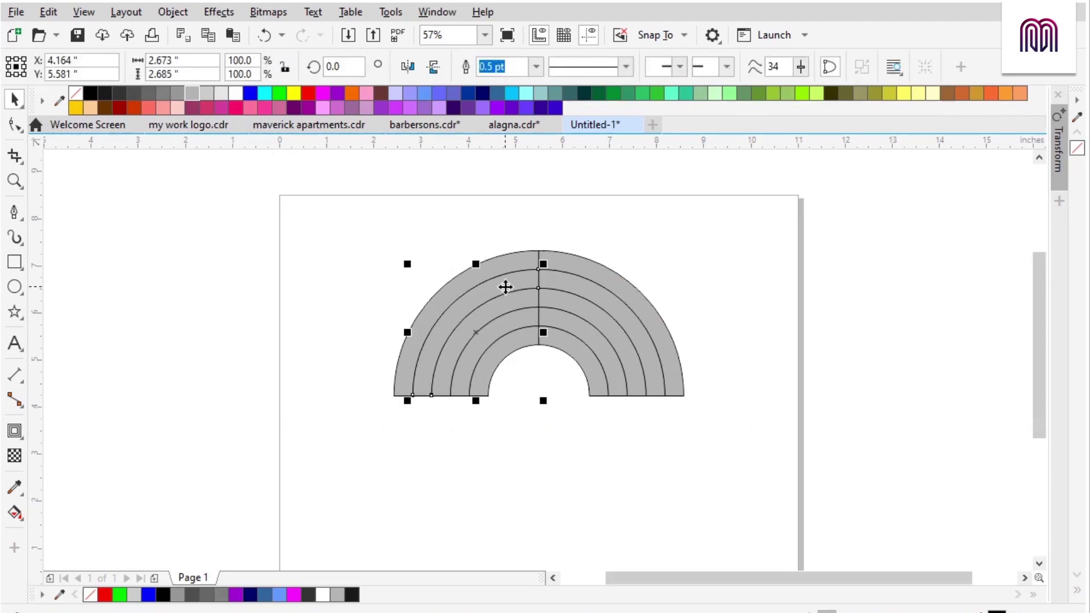
key(Delete)
click(485, 339)
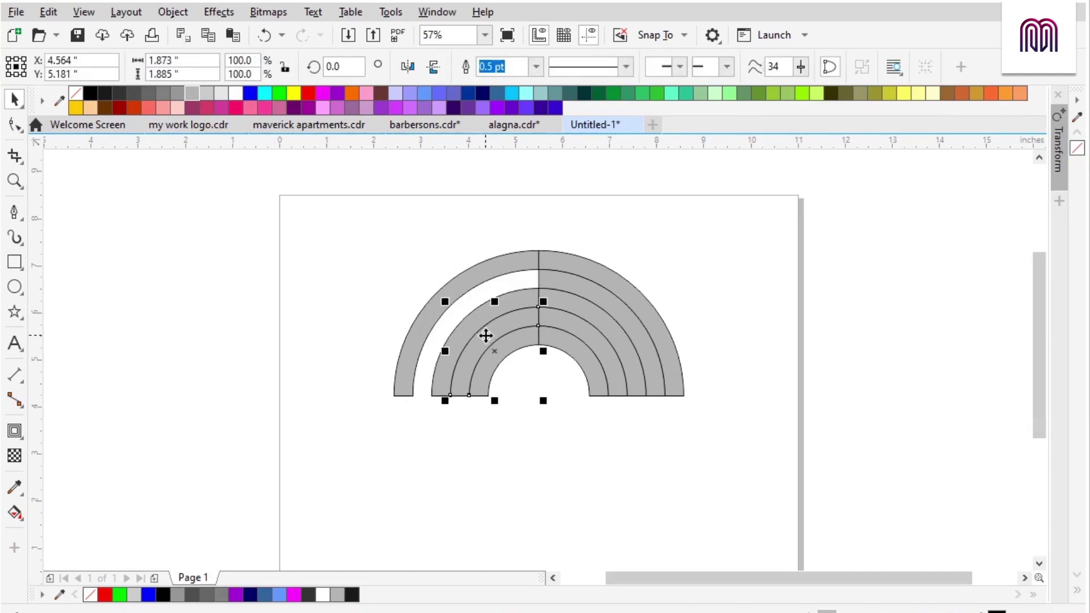
key(Delete)
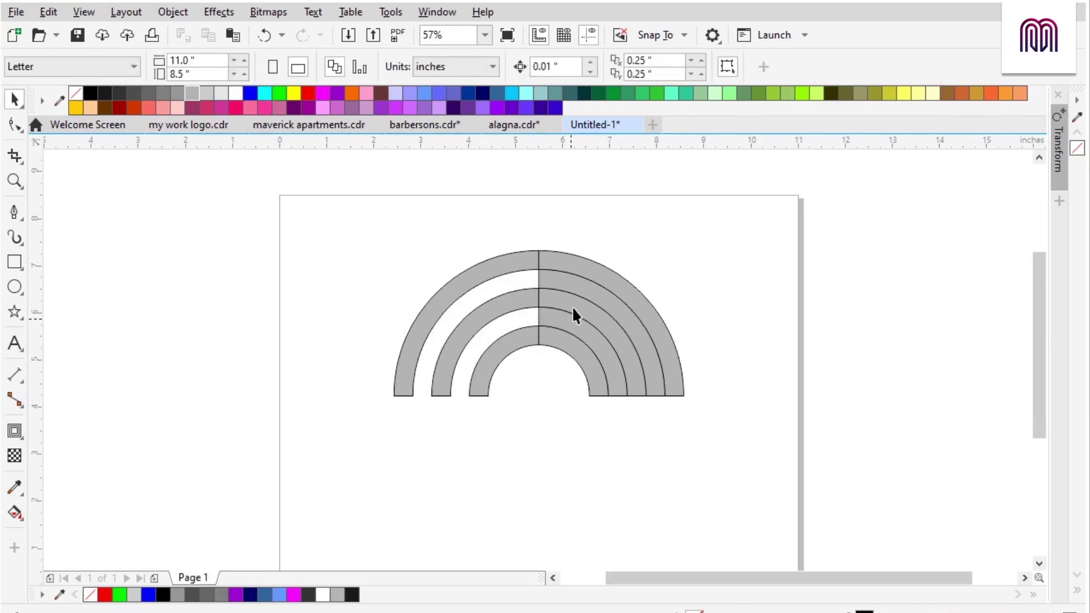
click(583, 334)
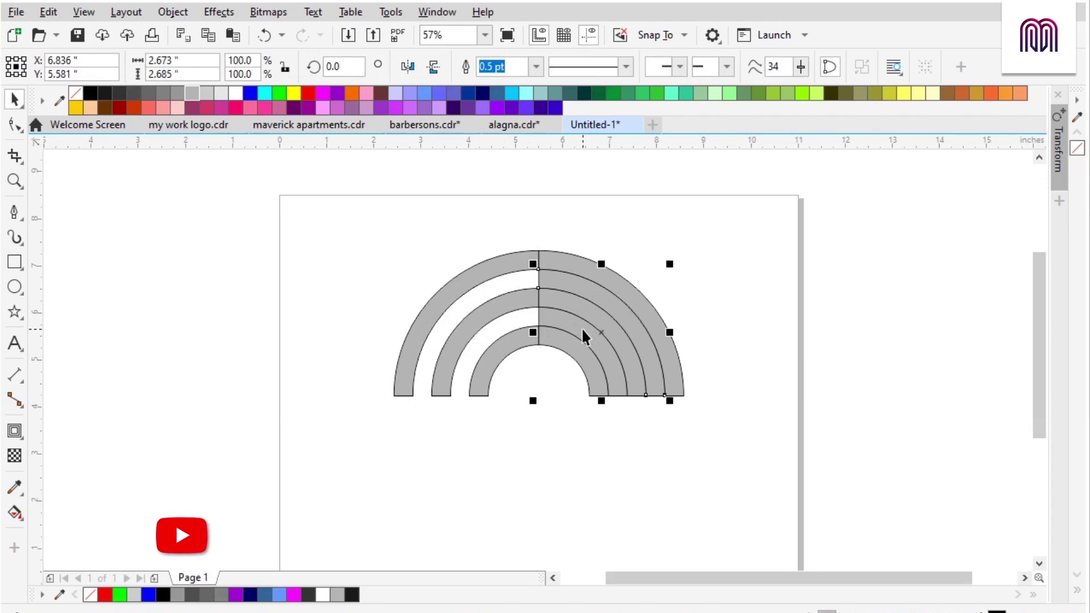
key(Delete)
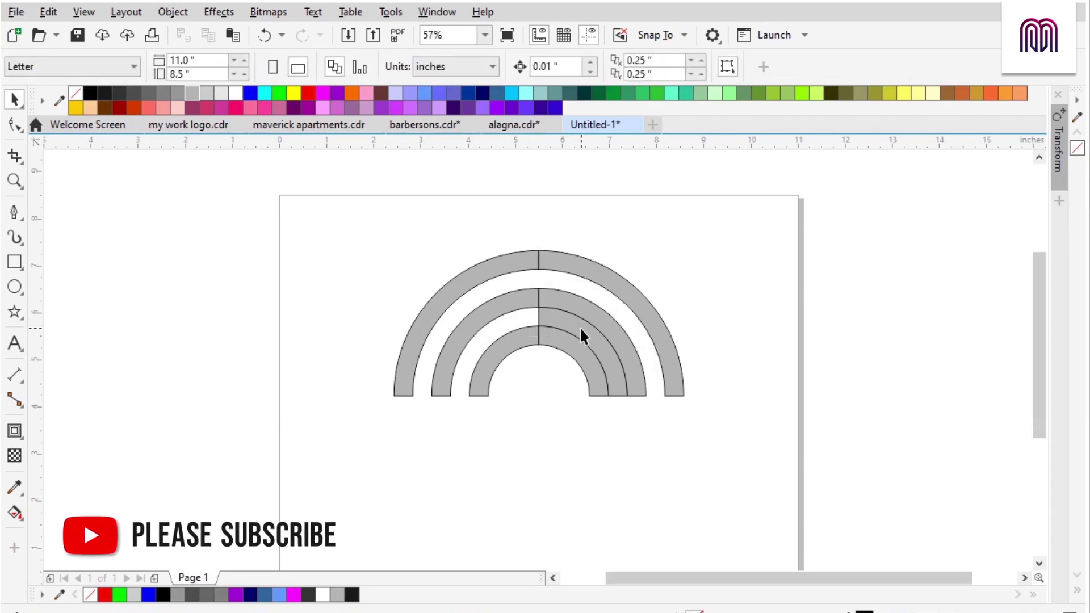
click(581, 329)
key(Delete)
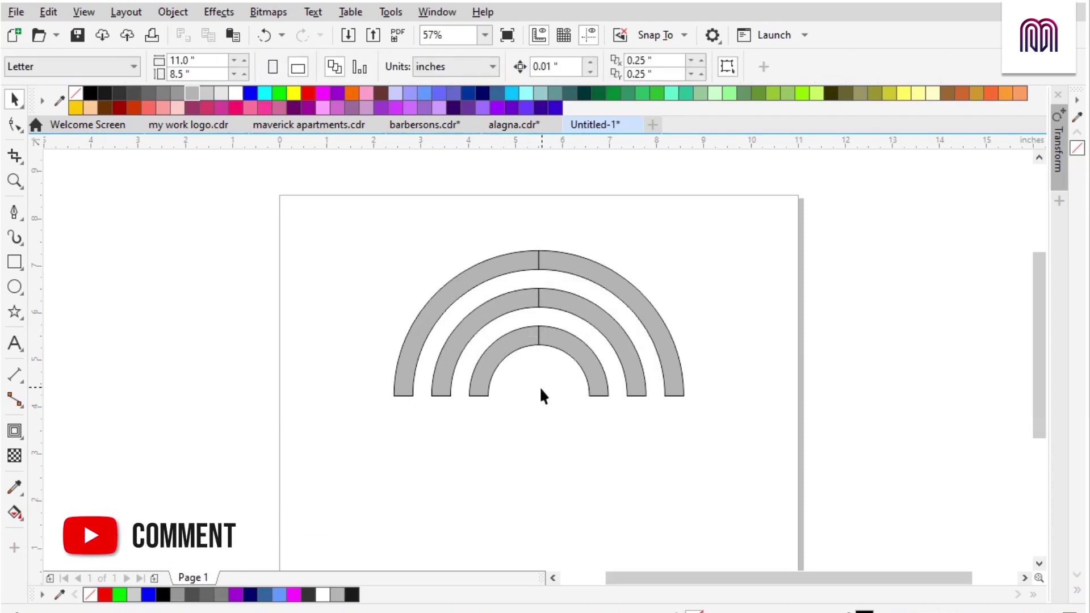
Draw a rectangle about 0.4 inches wide and 1.11 inches high over the outer band's left foot, fitted to the band's width
click(19, 266)
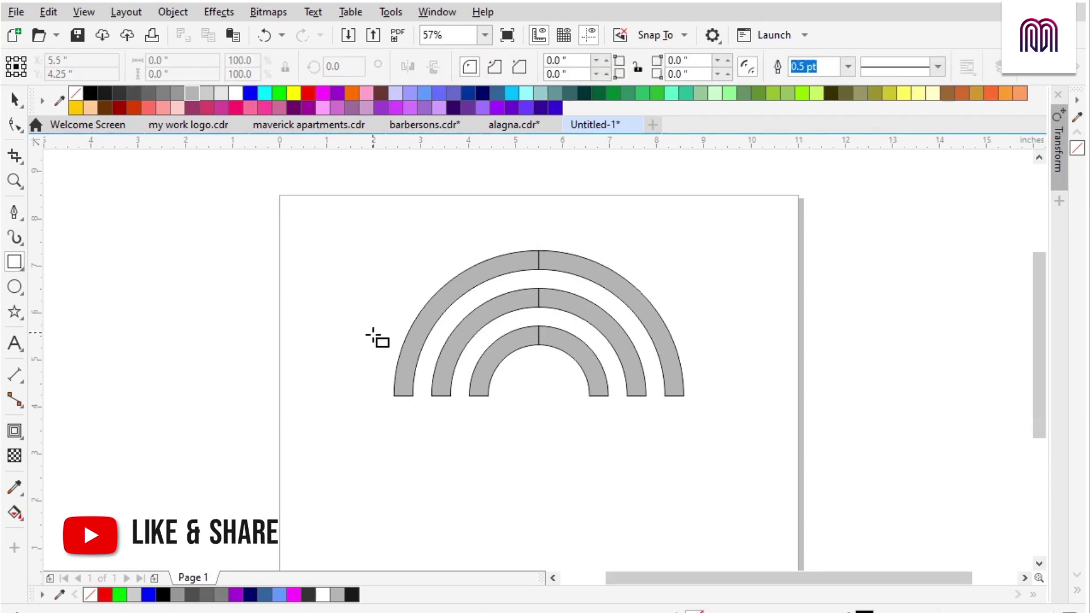
mouse_move(394, 395)
mouse_down()
mouse_move(410, 358)
mouse_move(407, 386)
mouse_move(416, 332)
mouse_up()
key(space)
scroll(416, 373, up, 1)
scroll(416, 374, up, 4)
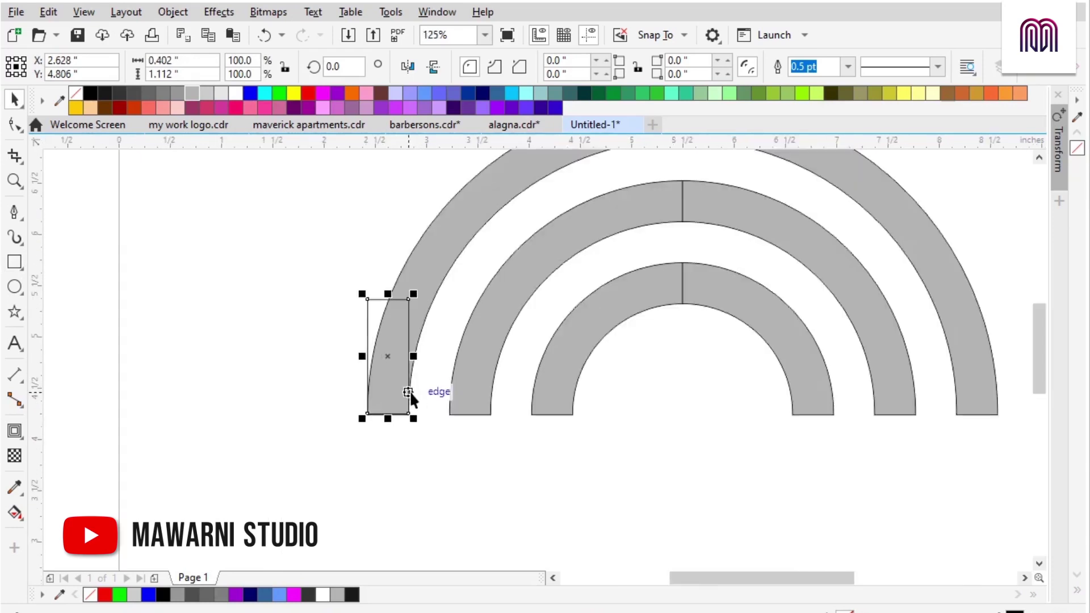
drag(408, 332, 378, 443)
Rotate the rectangle to 270 degrees so that it lies horizontally
scroll(381, 429, down, 4)
click(395, 402)
drag(404, 376, 421, 421)
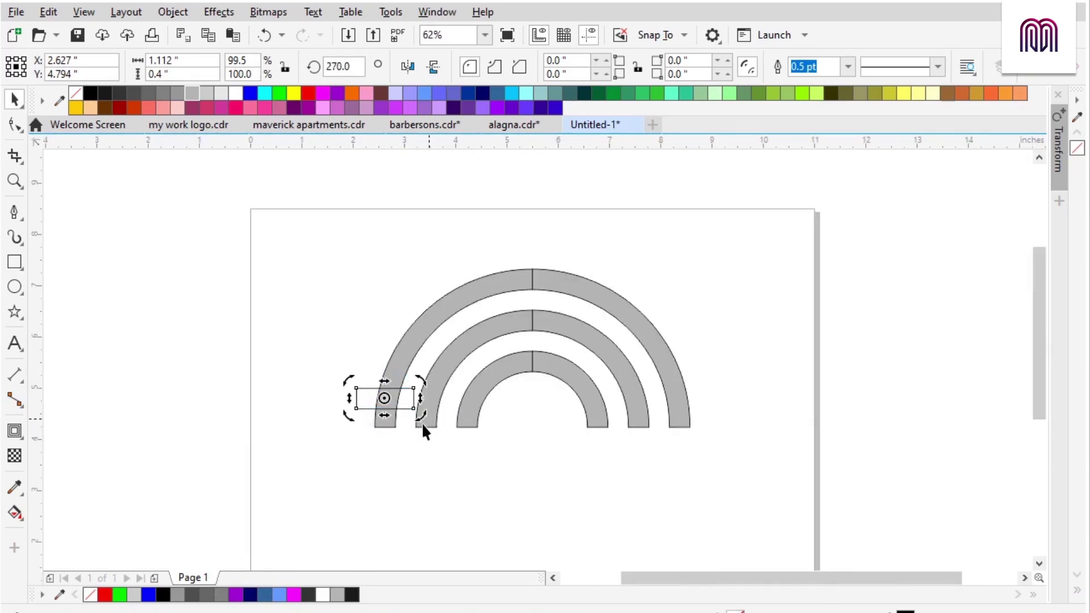
Position the horizontal rectangle across the middle band's left foot and align its lower edge with the bottom of that band
shift+click(422, 424)
key(c)
key(e)
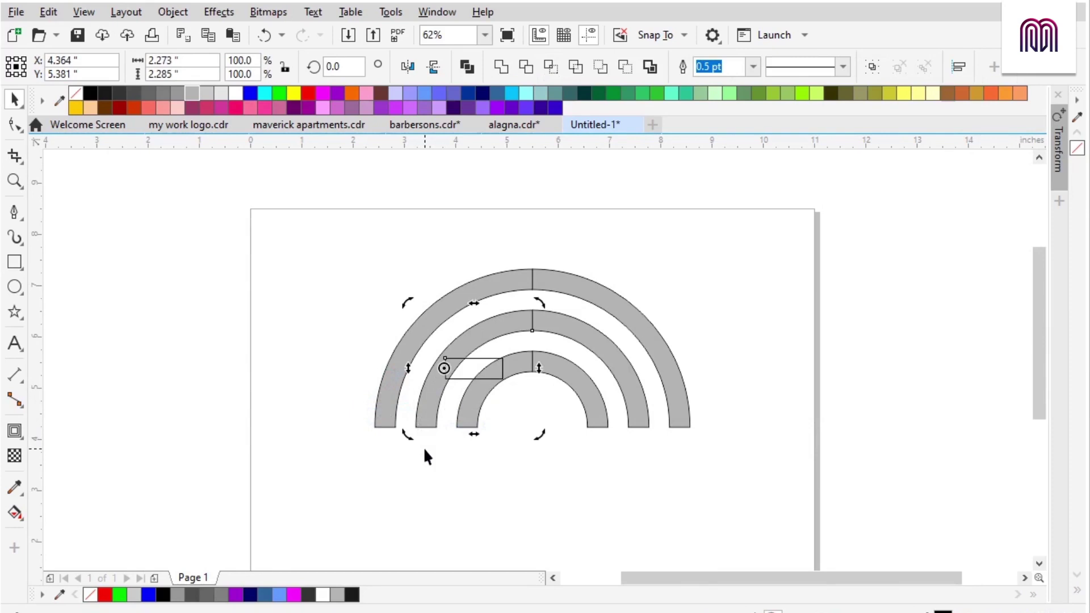
click(423, 447)
drag(467, 373, 423, 421)
scroll(422, 421, up, 2)
shift+click(443, 335)
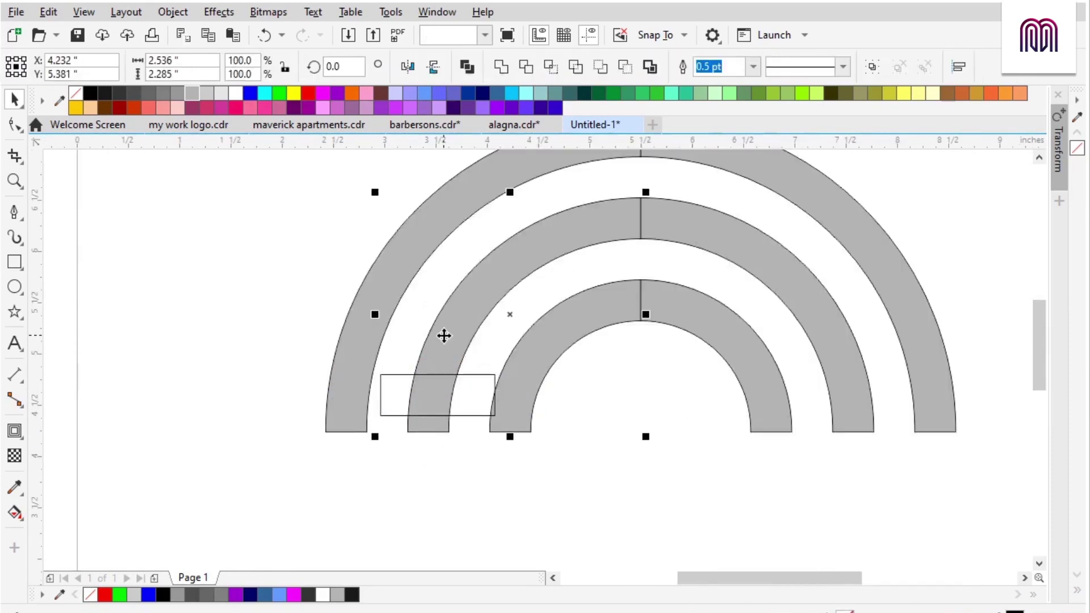
key(b)
Widen the rectangle to 1.658 inches so it spans from the outer band's left foot to the inner band's left foot
click(433, 458)
click(465, 420)
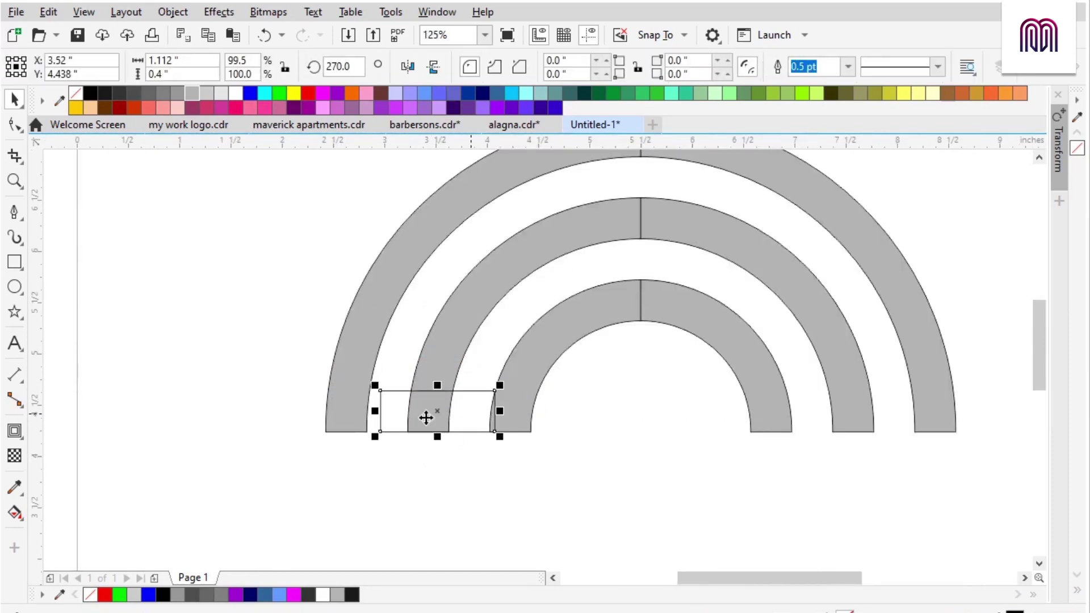
drag(375, 411, 339, 411)
drag(499, 410, 518, 411)
scroll(473, 402, right, 1)
scroll(472, 402, right, 1)
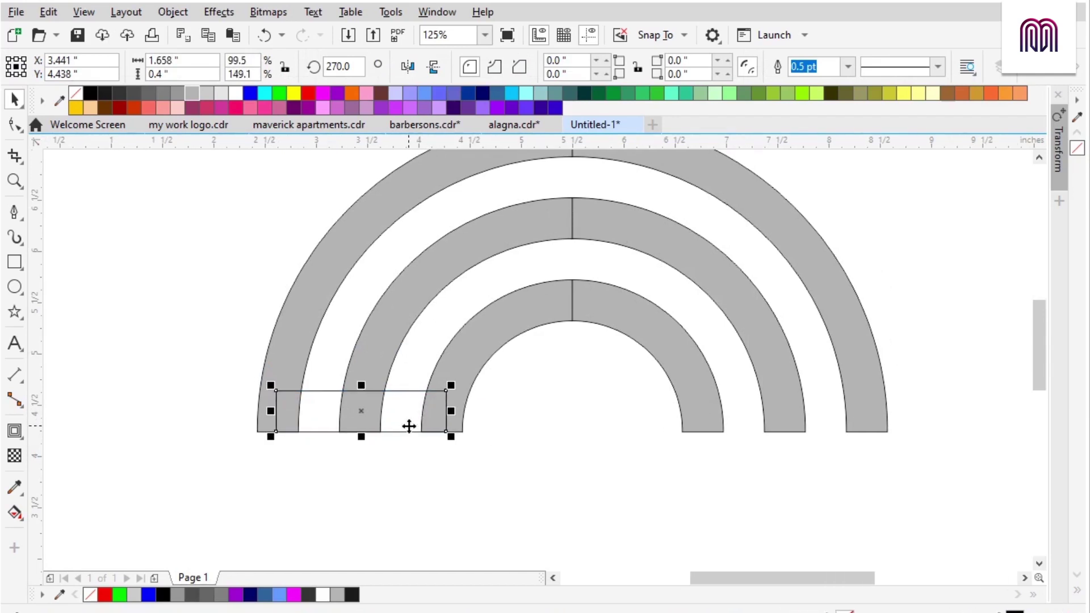
Place an upright copy of the rectangle, 0.4 by 0.981 inches, left of the center line, bridging the middle and inner bands
scroll(409, 427, up, 2)
drag(395, 472, 450, 284)
click(450, 284)
drag(502, 262, 428, 350)
click(428, 291)
drag(428, 291, 570, 291)
drag(555, 201, 561, 270)
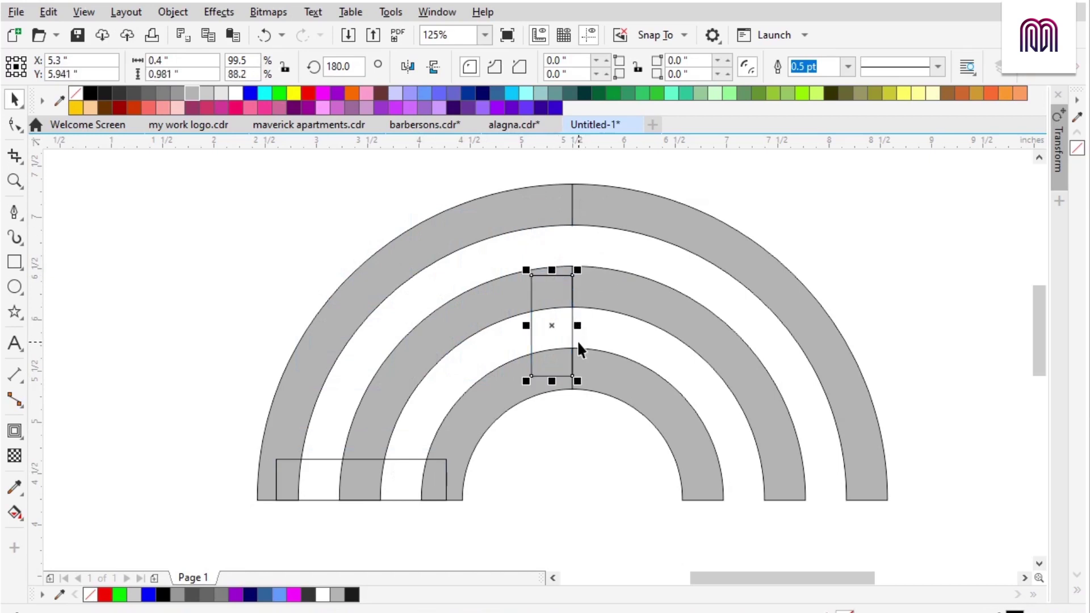
Add a mirrored copy right of the center line, extended up into the outer band to 1.681 inches, and fill the rectangles gray
drag(526, 325, 595, 319)
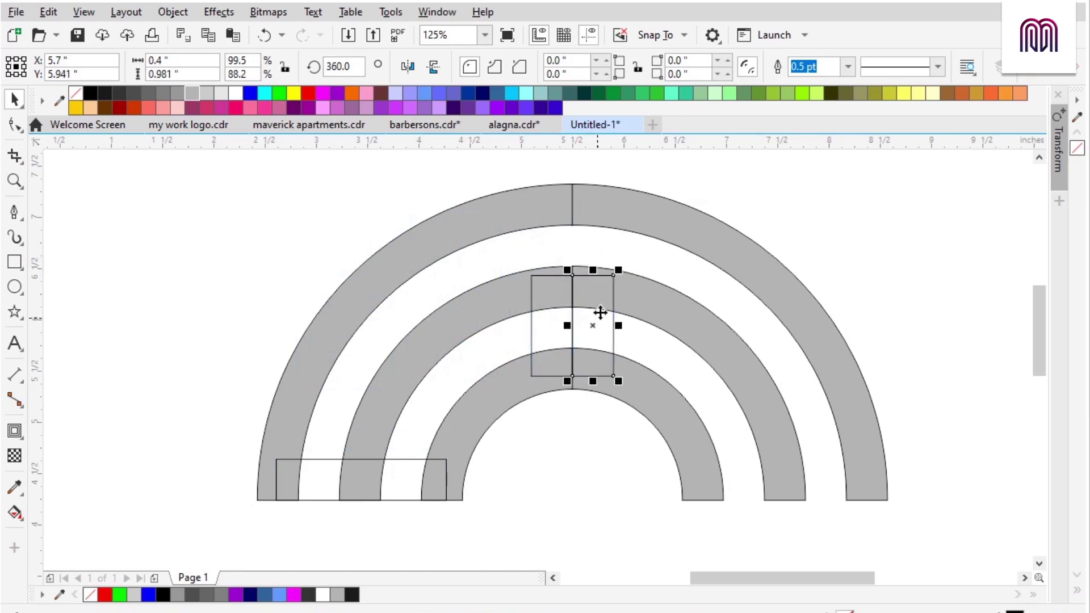
drag(593, 270, 265, 514)
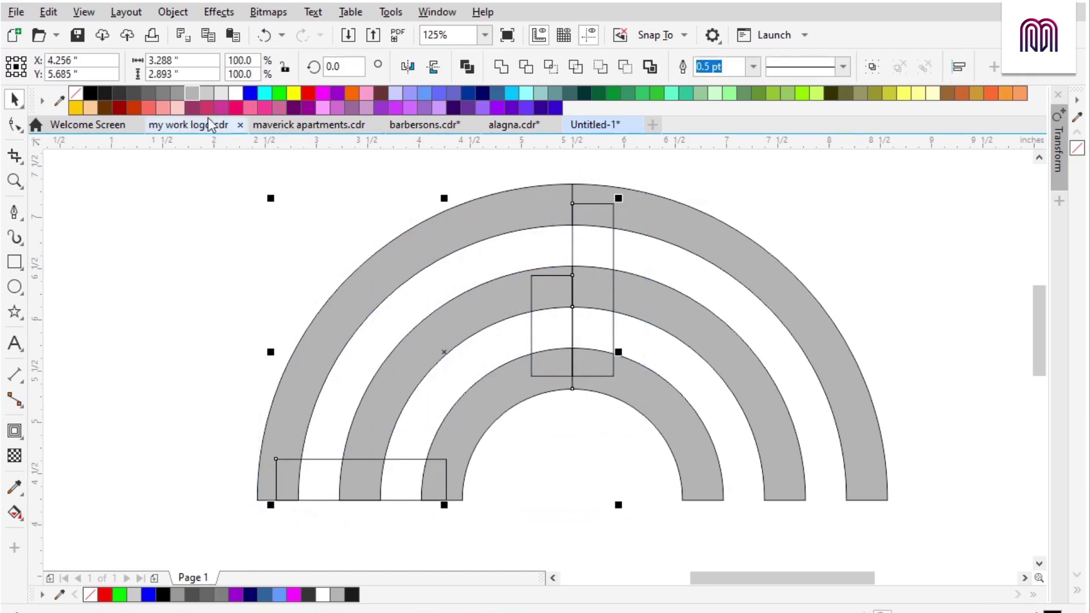
click(193, 94)
scroll(456, 317, down, 2)
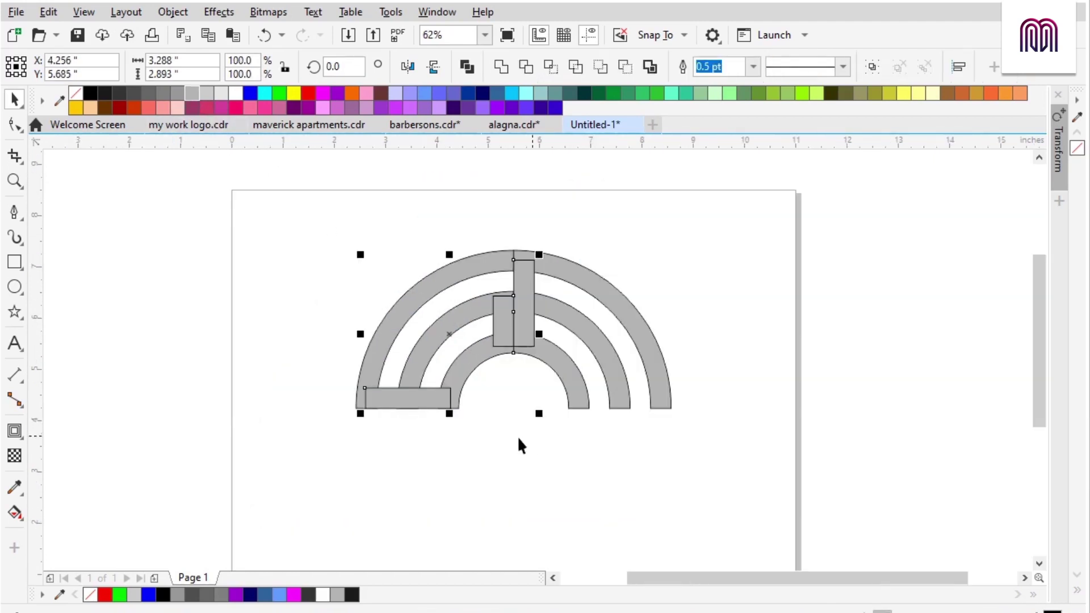
click(520, 385)
Weld the tall upright rectangle with the three right-hand band halves into one shape
click(528, 312)
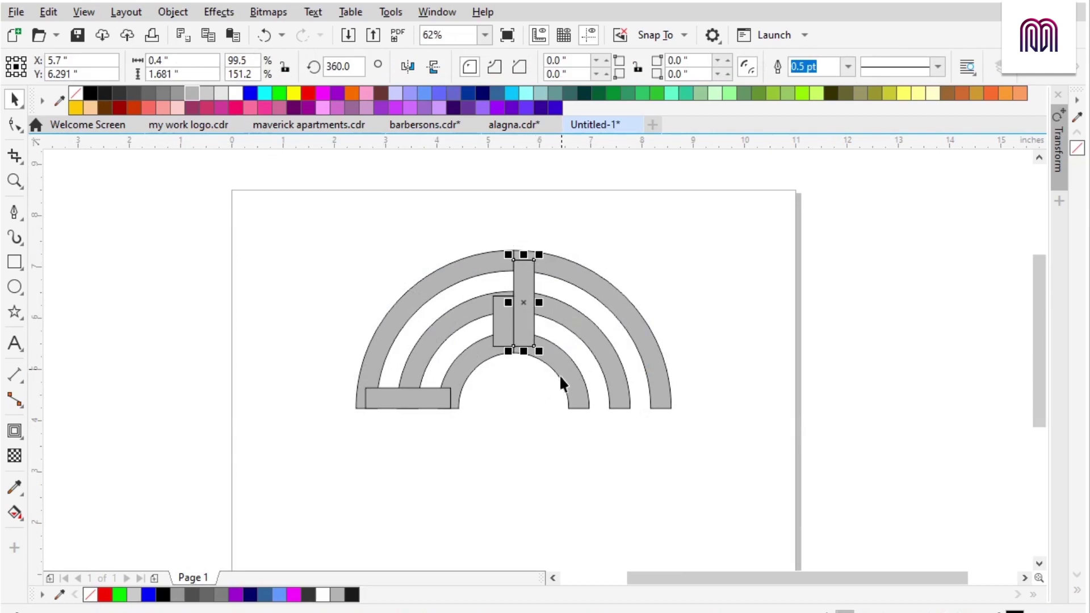
shift+click(593, 357)
shift+click(641, 353)
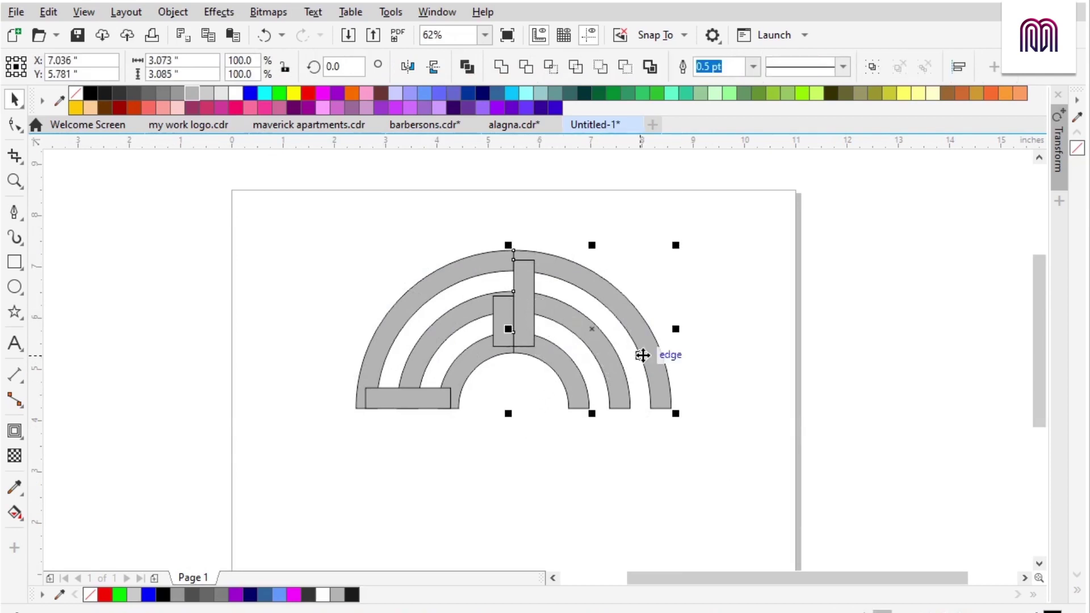
click(501, 67)
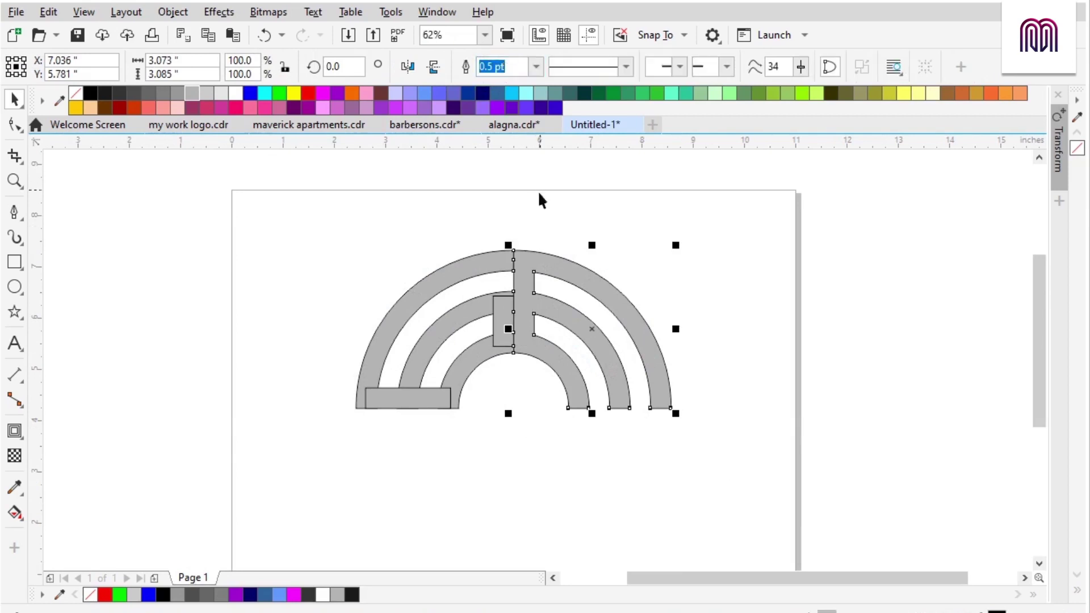
Try to weld the left-hand band halves with the upright and horizontal rectangles, and undo the weld
click(522, 239)
drag(522, 223, 343, 440)
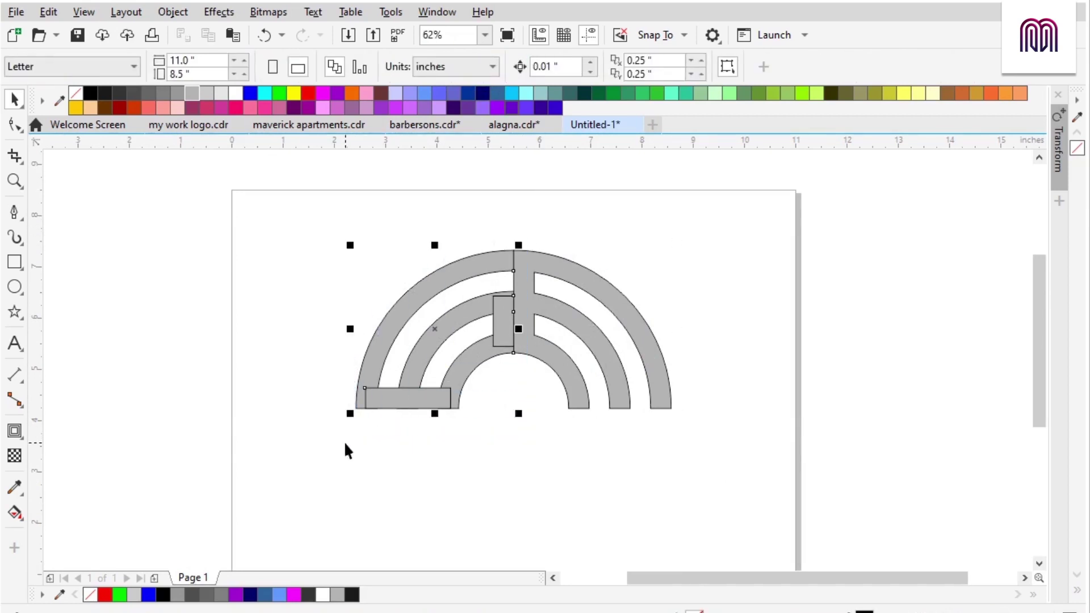
click(501, 67)
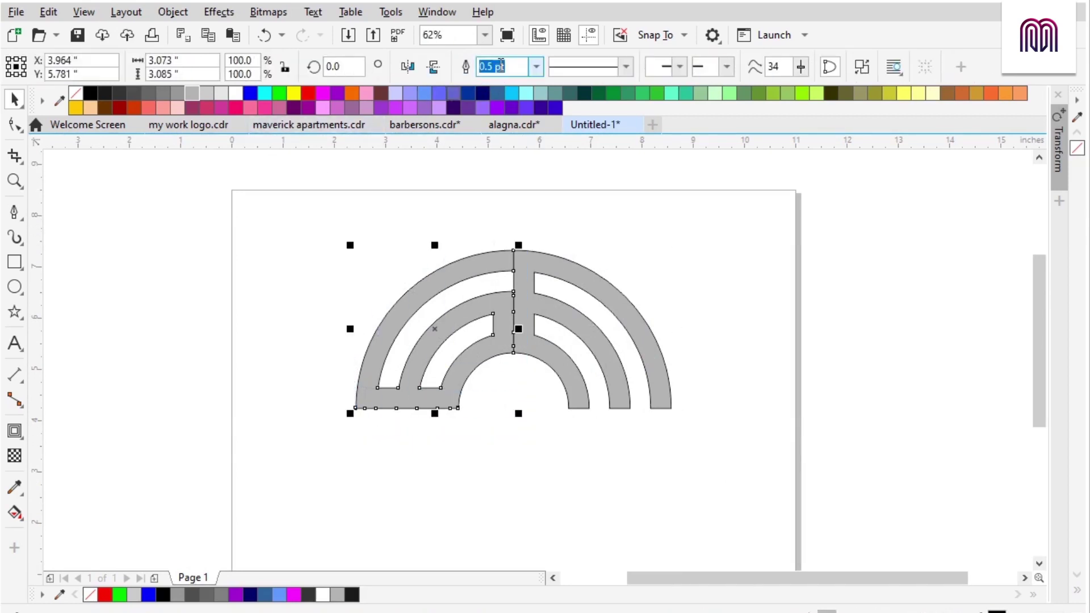
click(615, 224)
key(ctrl+z)
Shorten the horizontal rectangle so that it bridges only the left feet of the outer and middle bands
click(495, 400)
click(428, 400)
scroll(430, 394, up, 2)
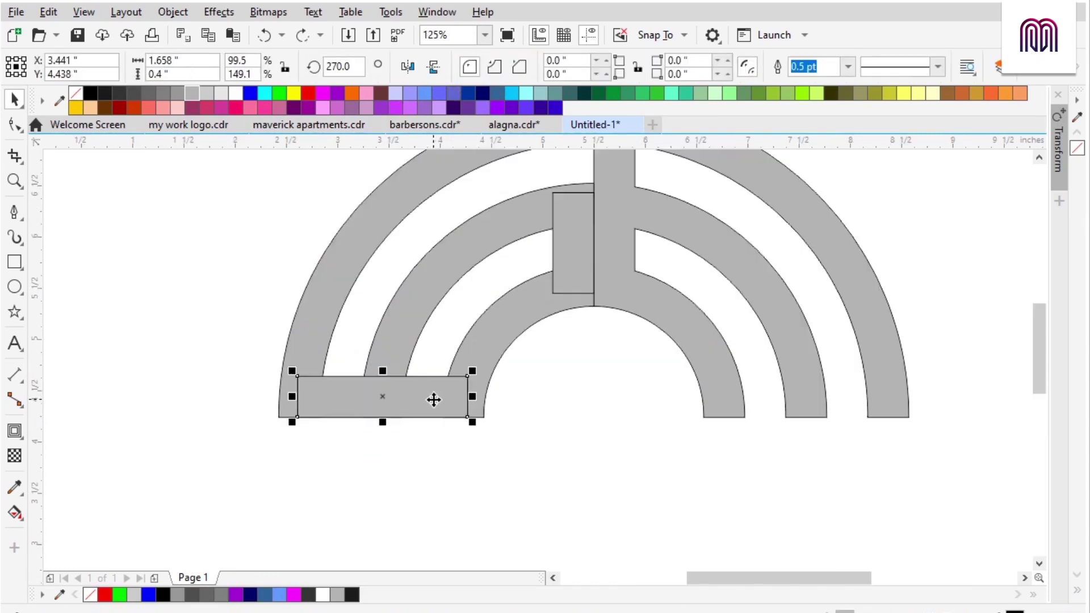
drag(480, 393, 396, 396)
scroll(424, 431, down, 3)
Weld the three left-hand band halves with the horizontal rectangle and the short upright rectangle
drag(321, 445, 517, 237)
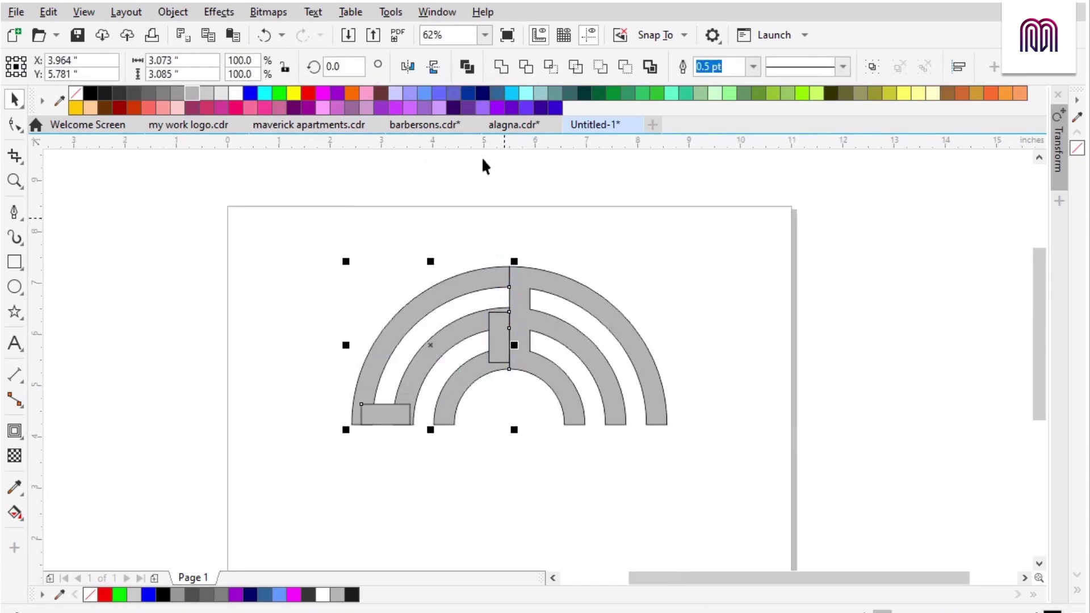
click(501, 66)
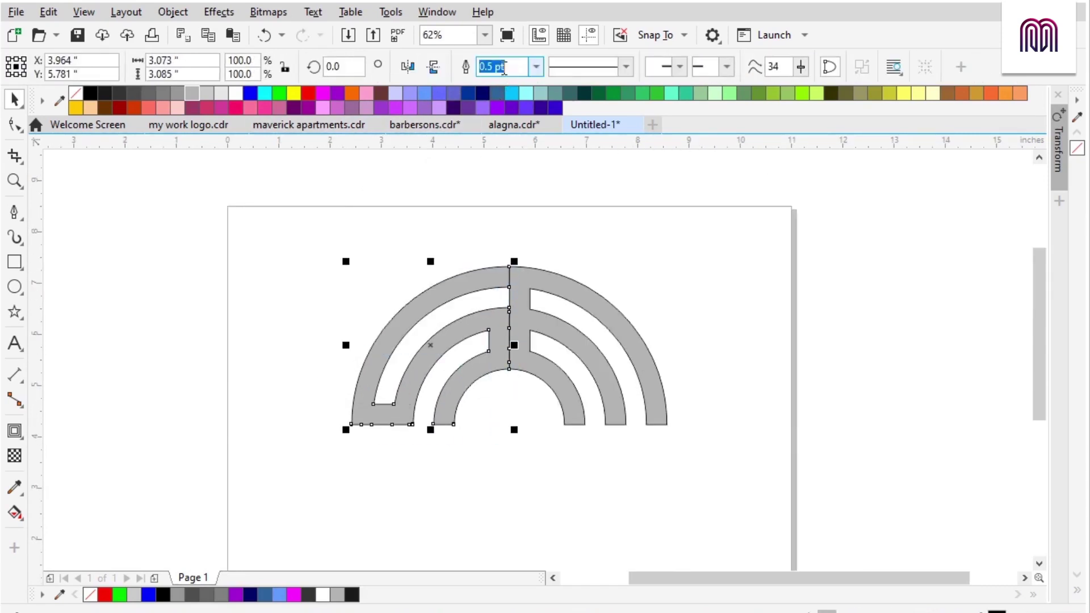
click(557, 283)
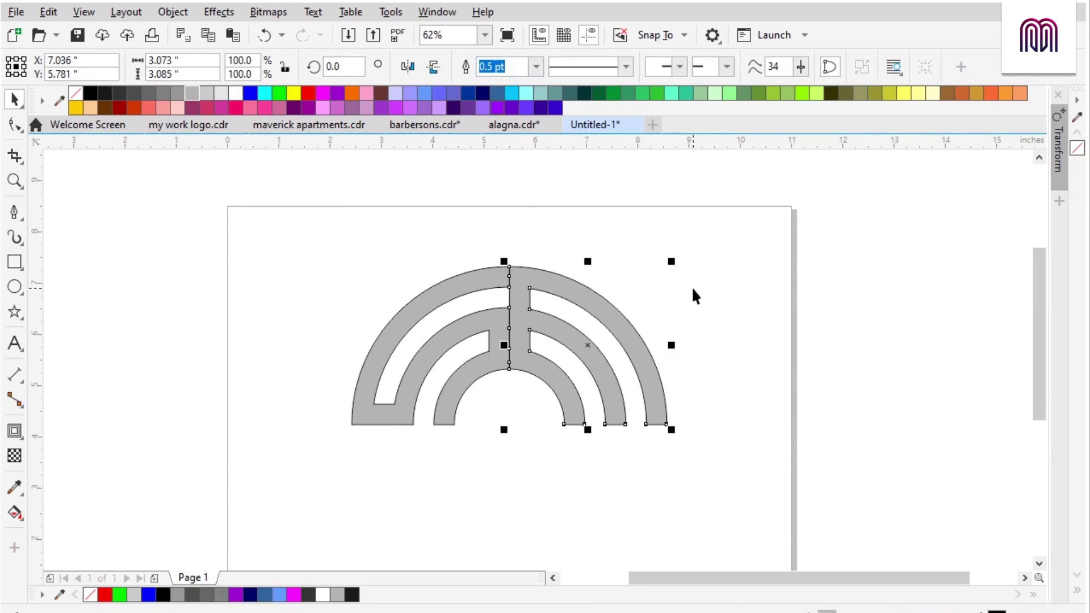
Fill the welded left half with purple and the welded right half with light blue
click(479, 315)
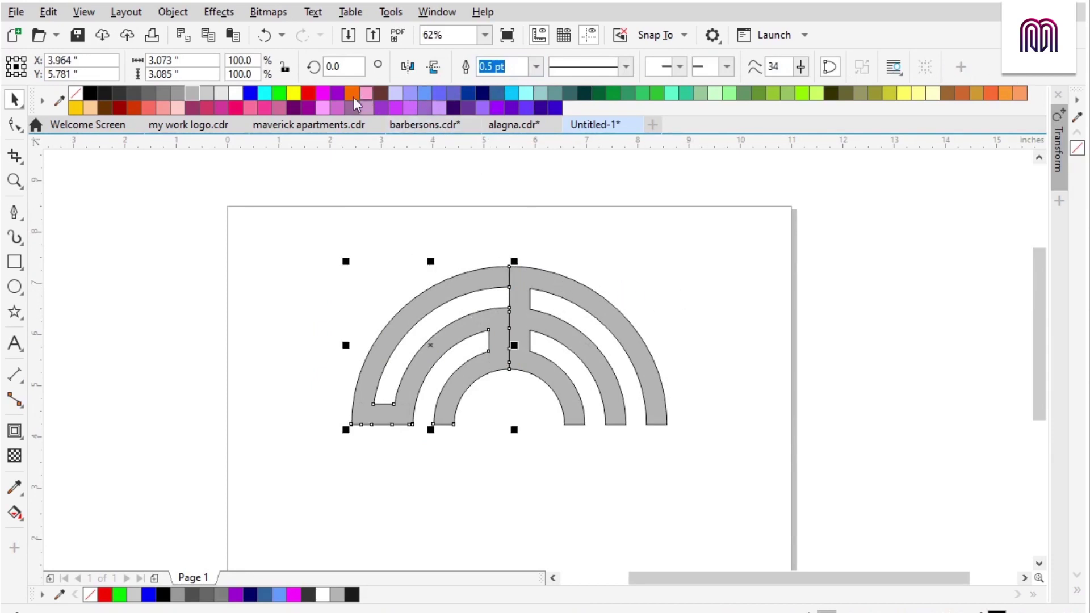
click(337, 93)
click(587, 293)
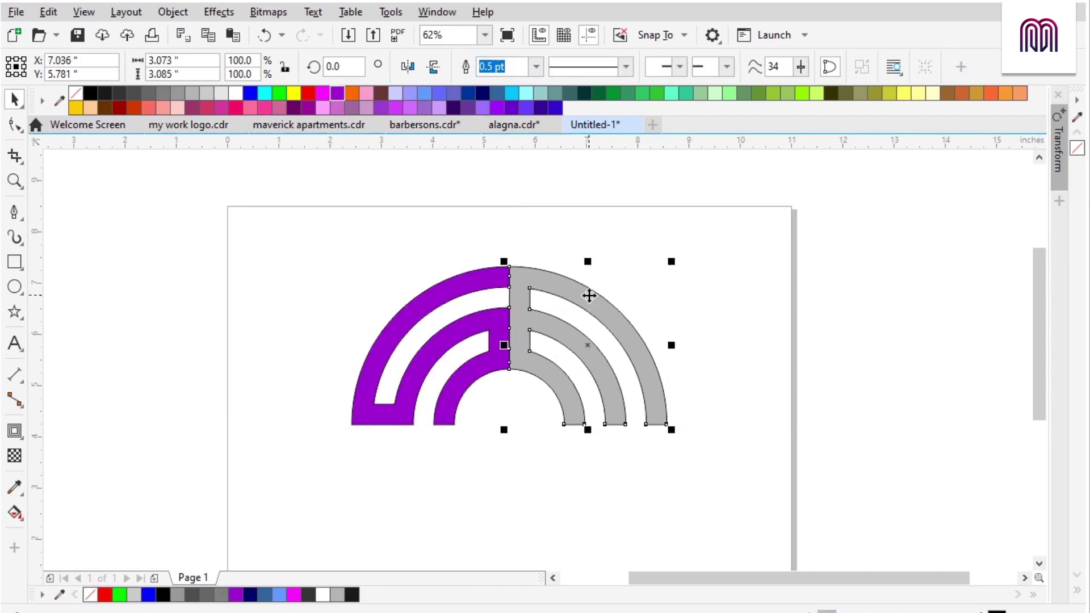
click(511, 94)
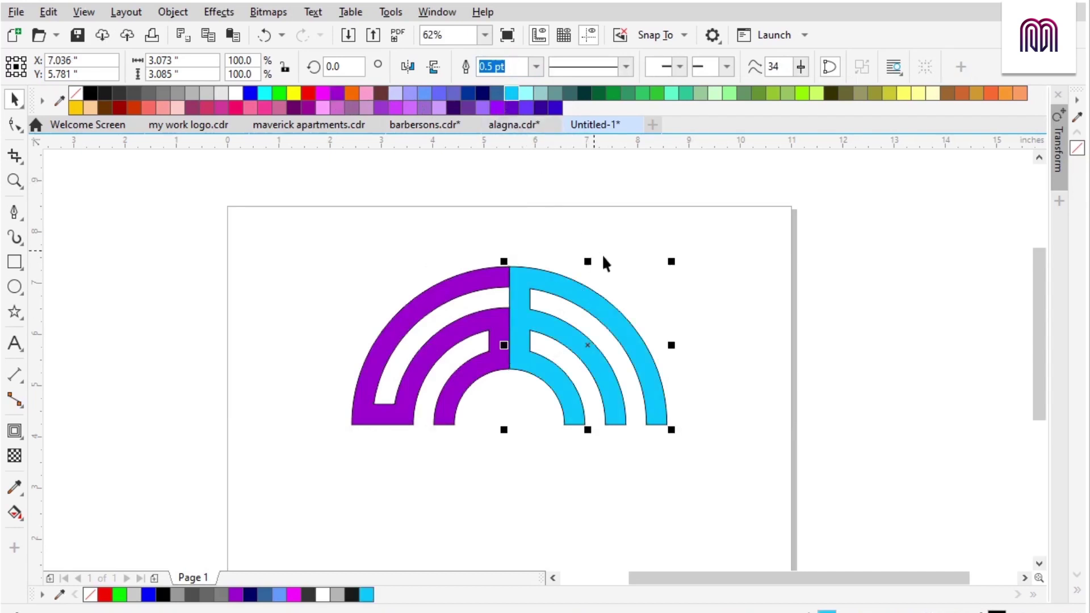
Remove the outlines from both the purple and the light blue halves of the arch
click(642, 331)
drag(733, 224, 260, 465)
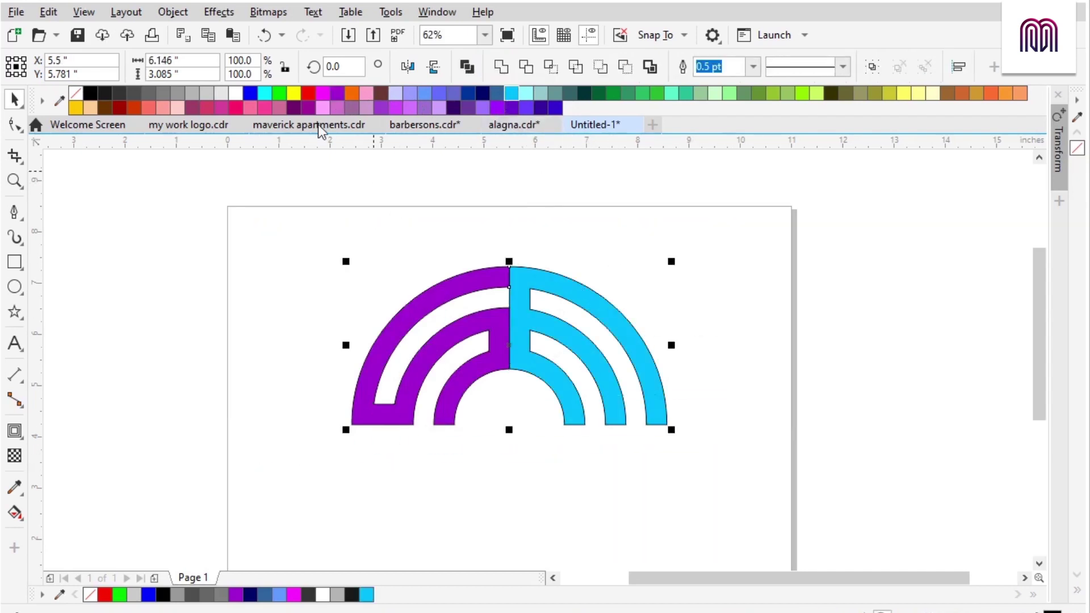
right_click(77, 94)
click(297, 290)
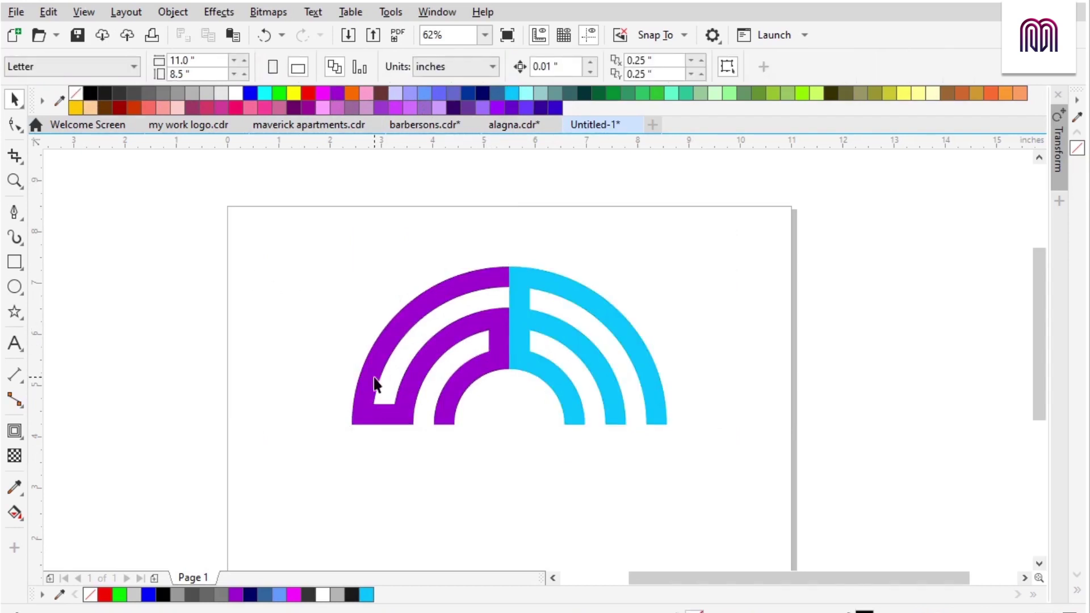
Give the left half a linear fountain fill running from purple at the top center to dark navy at the outer foot
click(452, 334)
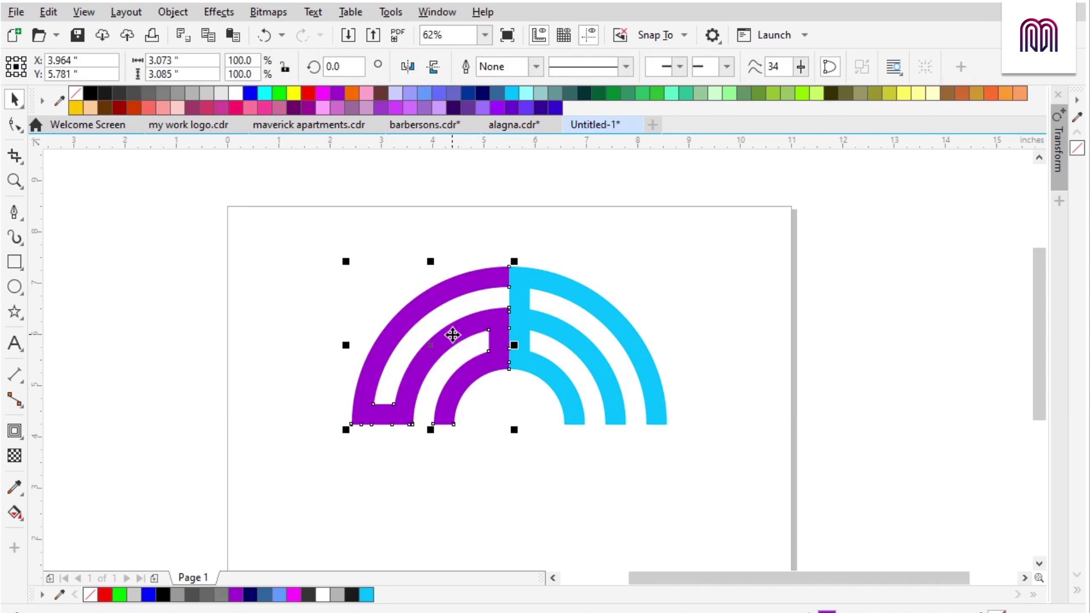
click(14, 513)
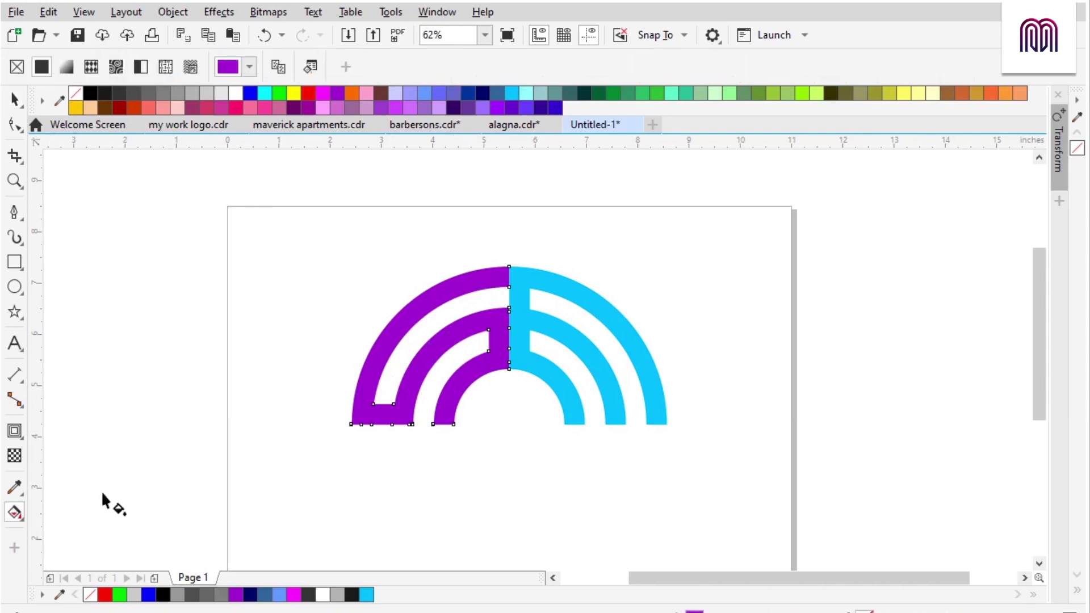
drag(507, 272, 349, 424)
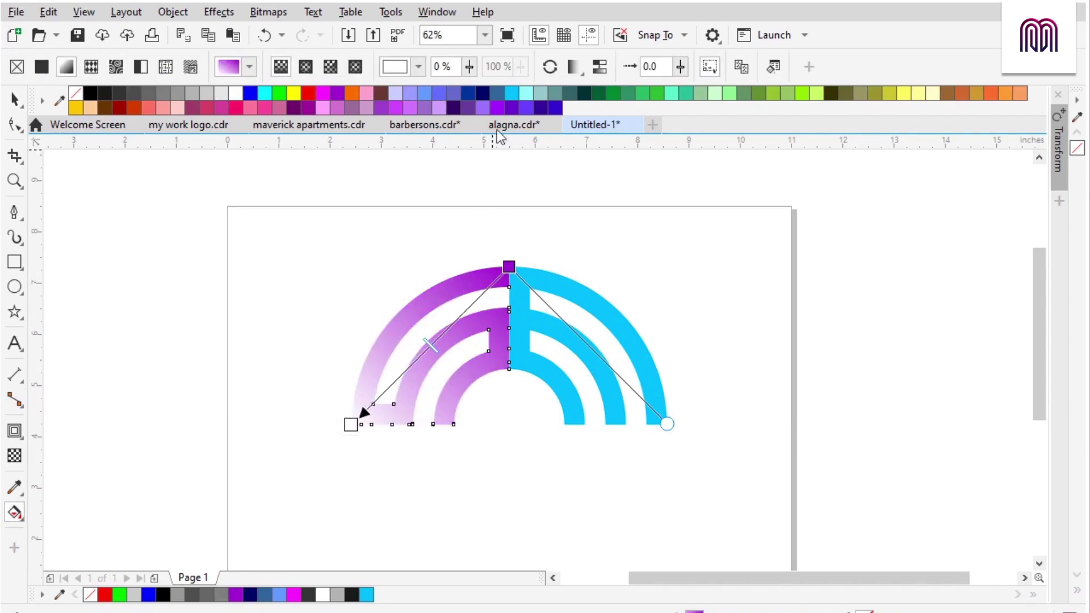
click(482, 92)
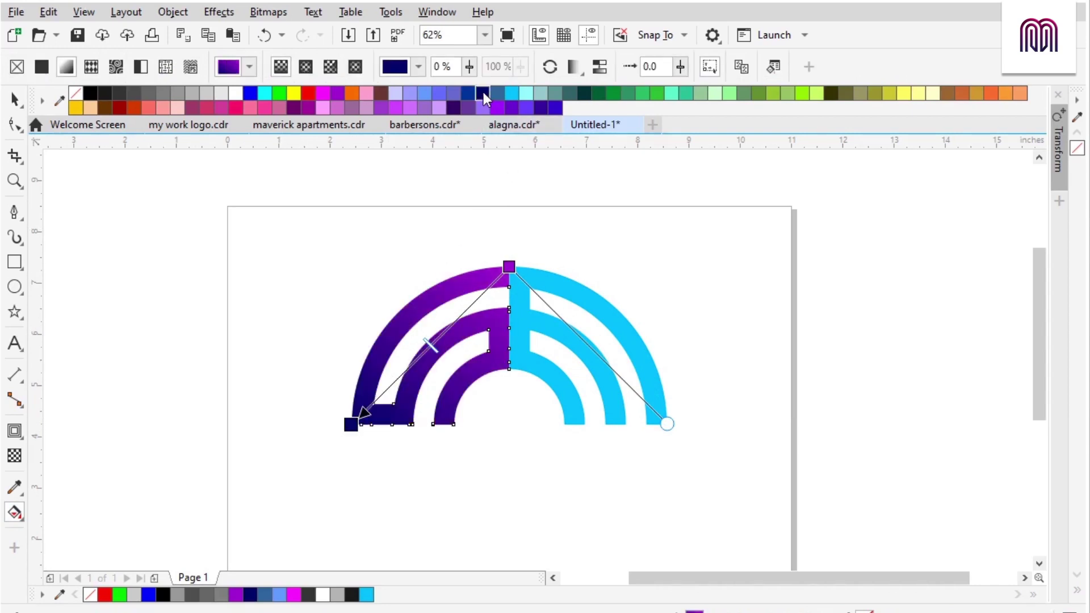
Give the right half a linear fountain fill running from light blue at the top center to dark navy at the outer foot
click(553, 277)
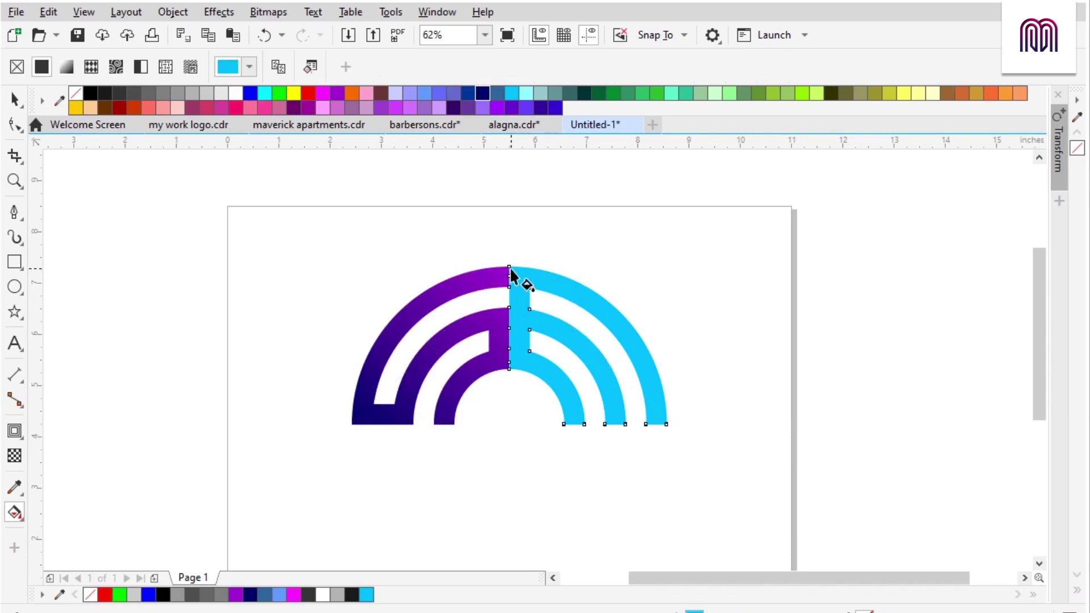
drag(512, 268, 666, 424)
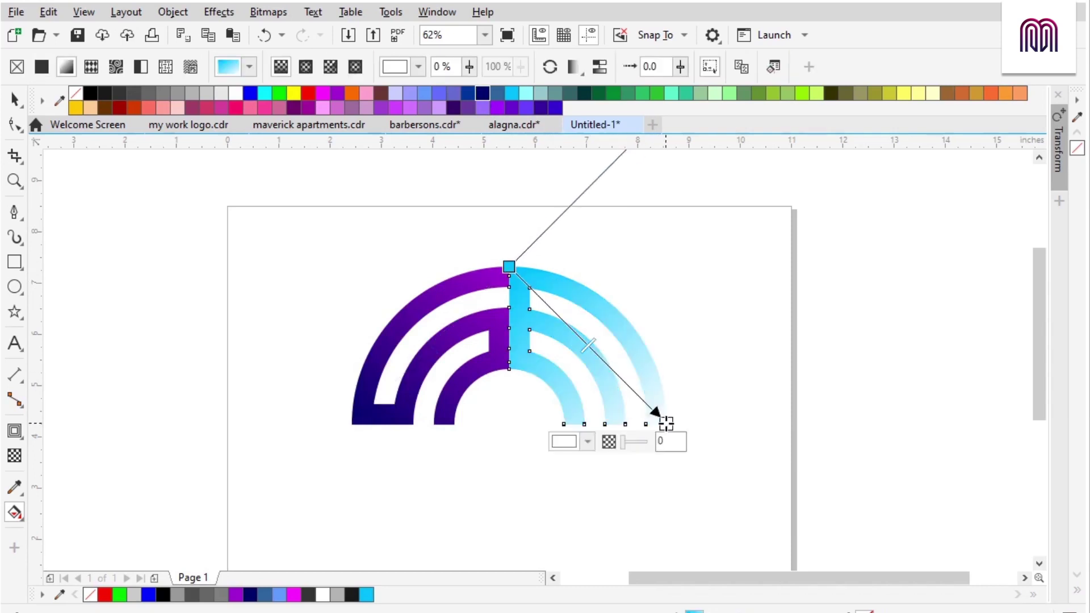
click(485, 88)
click(510, 267)
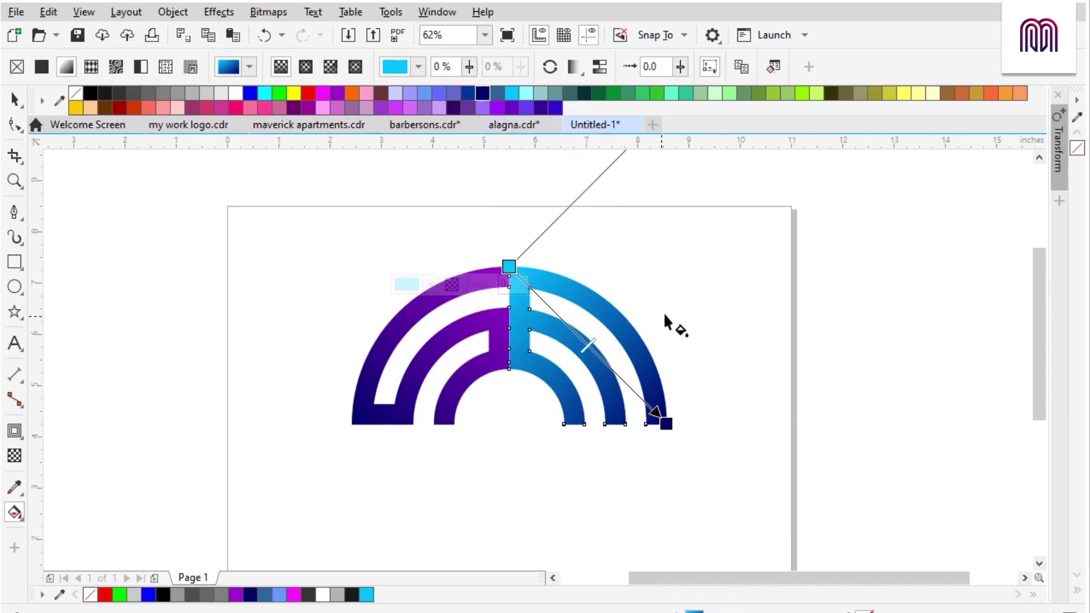
key(space)
key(Escape)
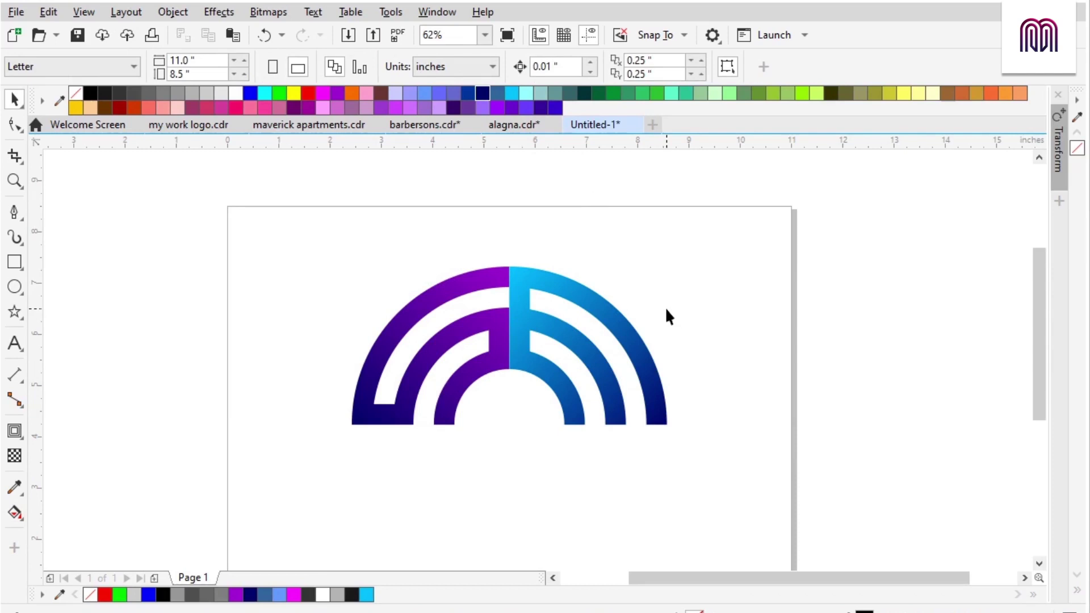
Add the text "Smart Machine" below the arch, and group the two arch halves
click(15, 343)
click(421, 475)
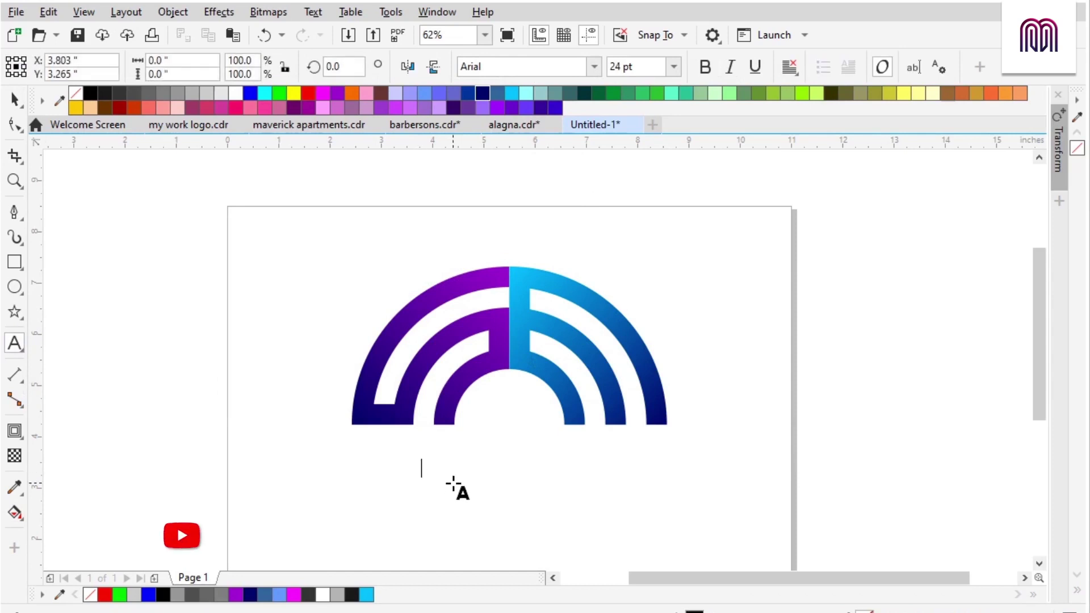
text(S)
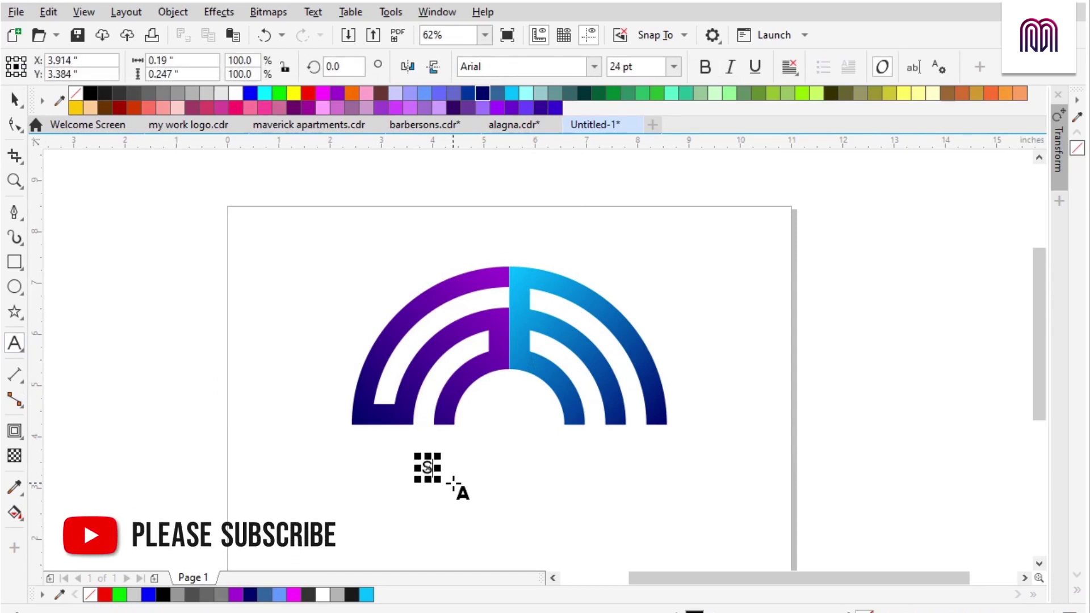
text(mart Machine)
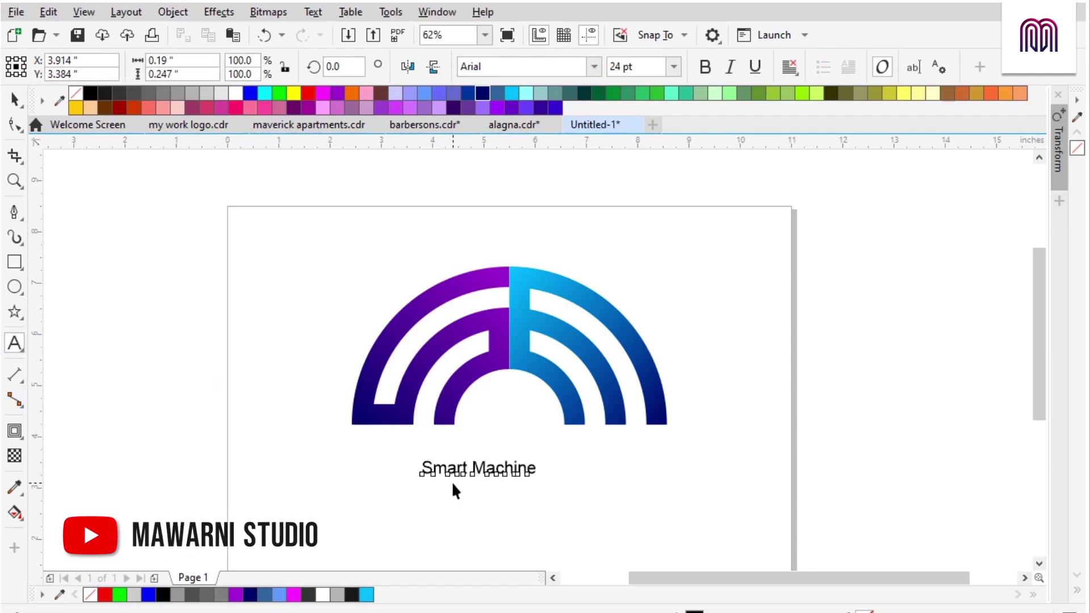
key(ctrl+space)
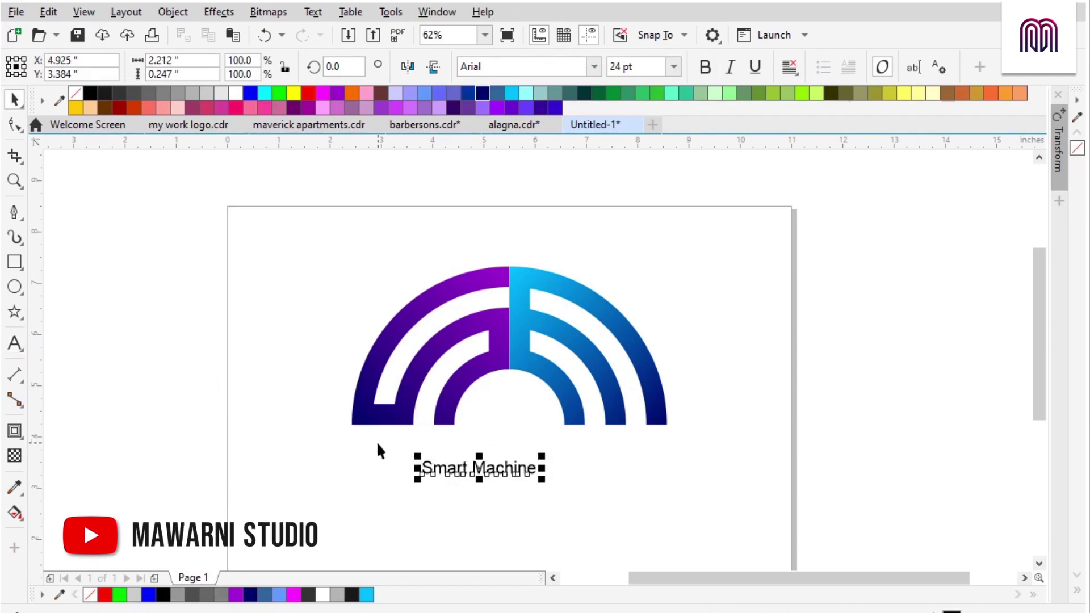
drag(307, 443, 731, 248)
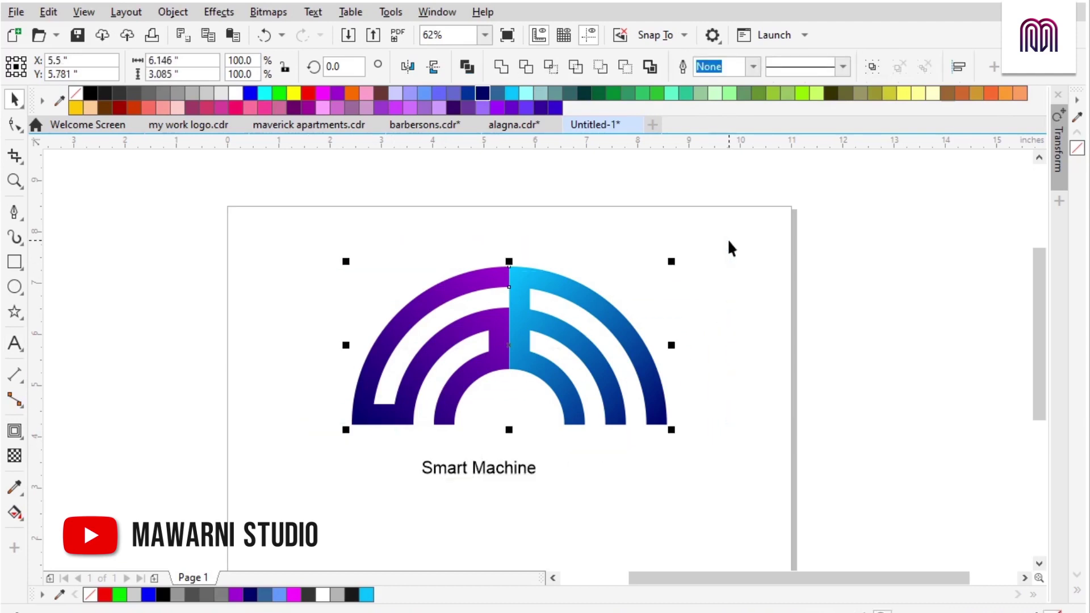
key(ctrl+g)
Set the text in Mont Heavy DEMO and enlarge it to the arch's width of 6.146 inches
click(531, 474)
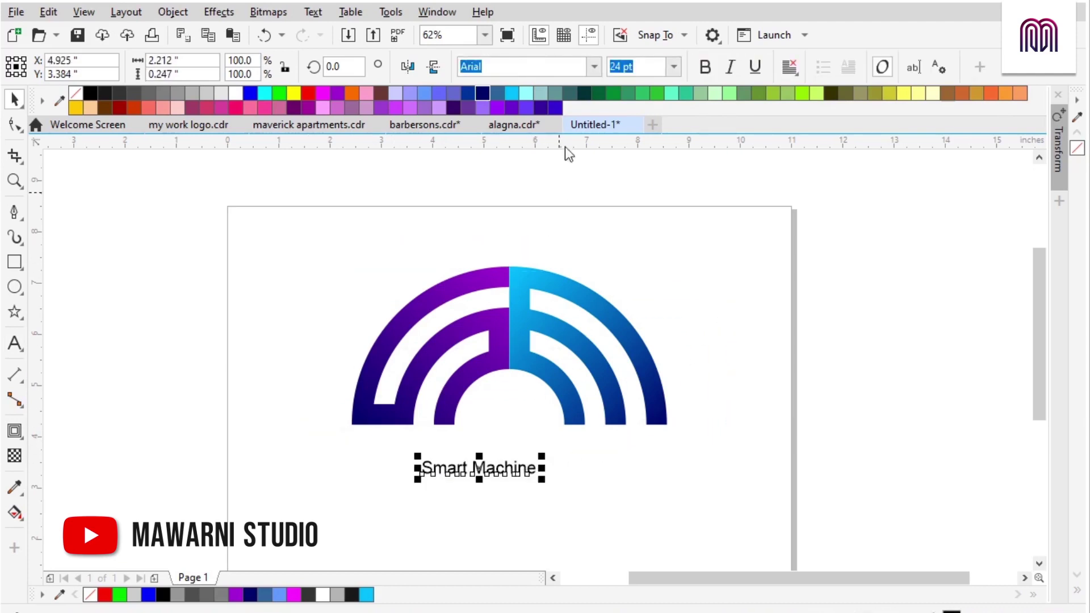
click(594, 67)
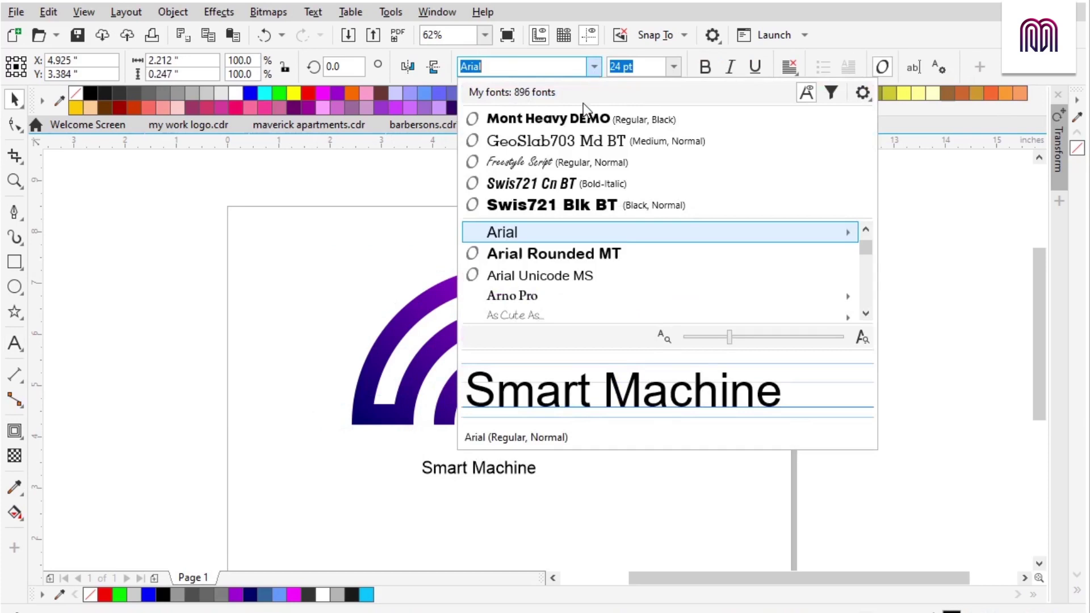
click(582, 118)
drag(562, 454, 680, 416)
drag(417, 444, 346, 421)
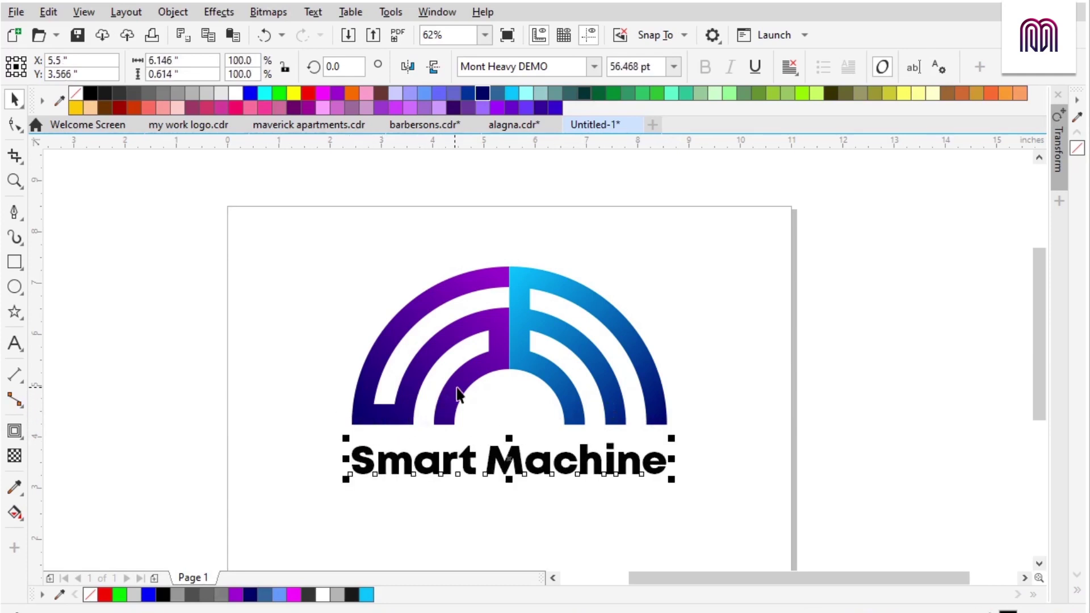
Group the arch with the text and center the group on the page
shift+click(460, 386)
scroll(460, 386, down, 1)
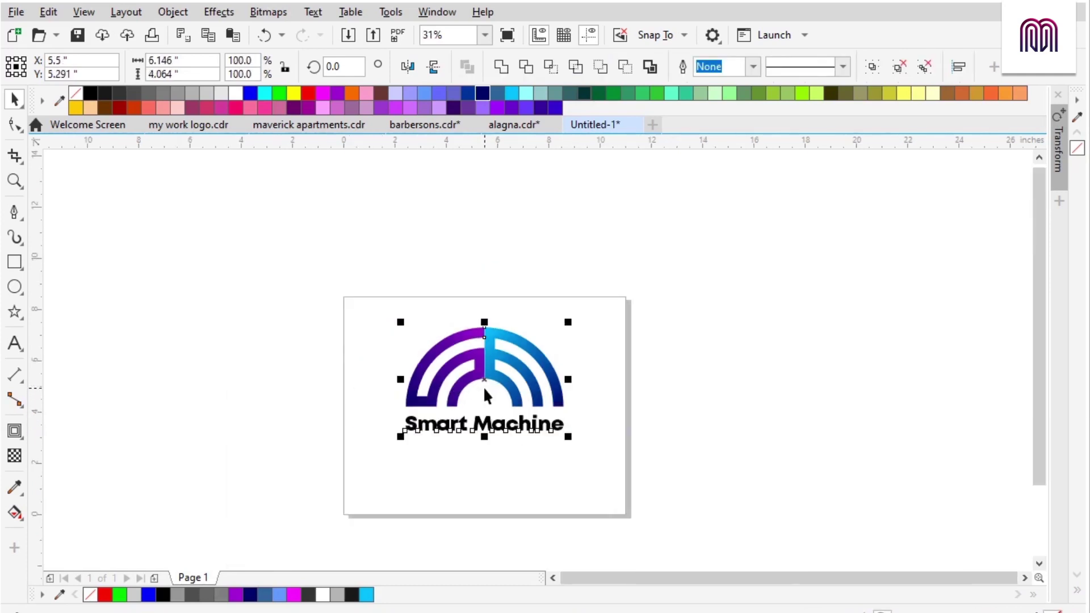
key(ctrl+g)
key(p)
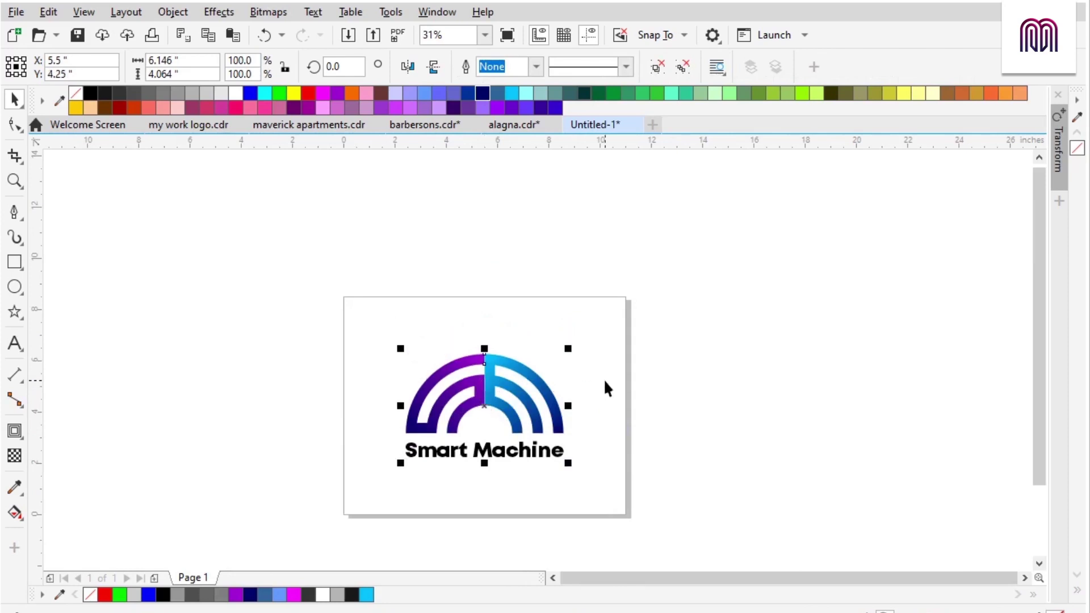
click(604, 379)
Create a background rectangle that covers the whole 11 by 8.5 inch page
key(F4)
scroll(559, 387, down, 1)
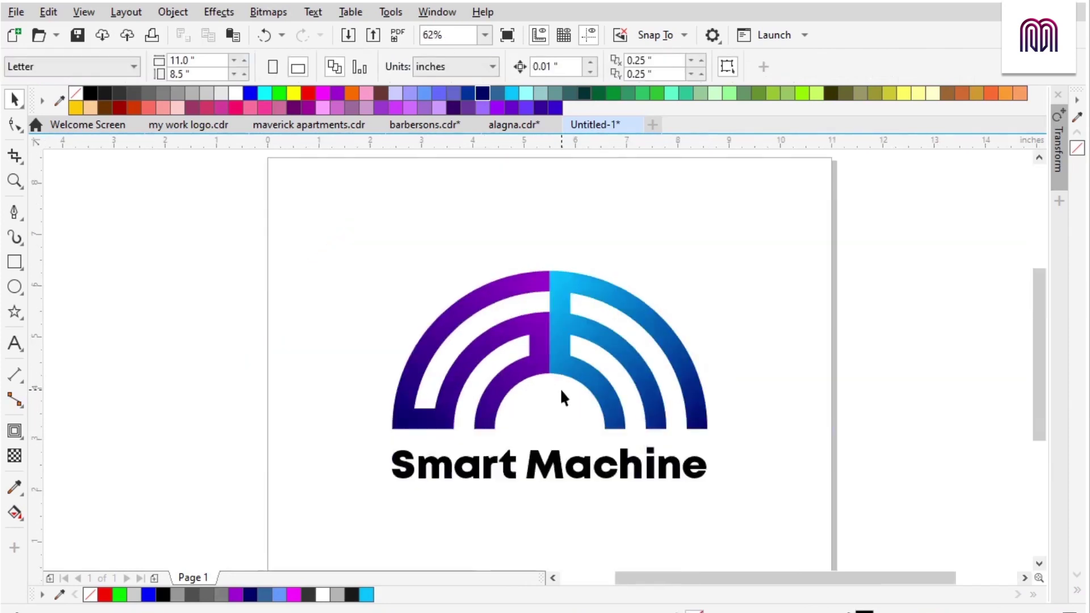
scroll(559, 390, right, 2)
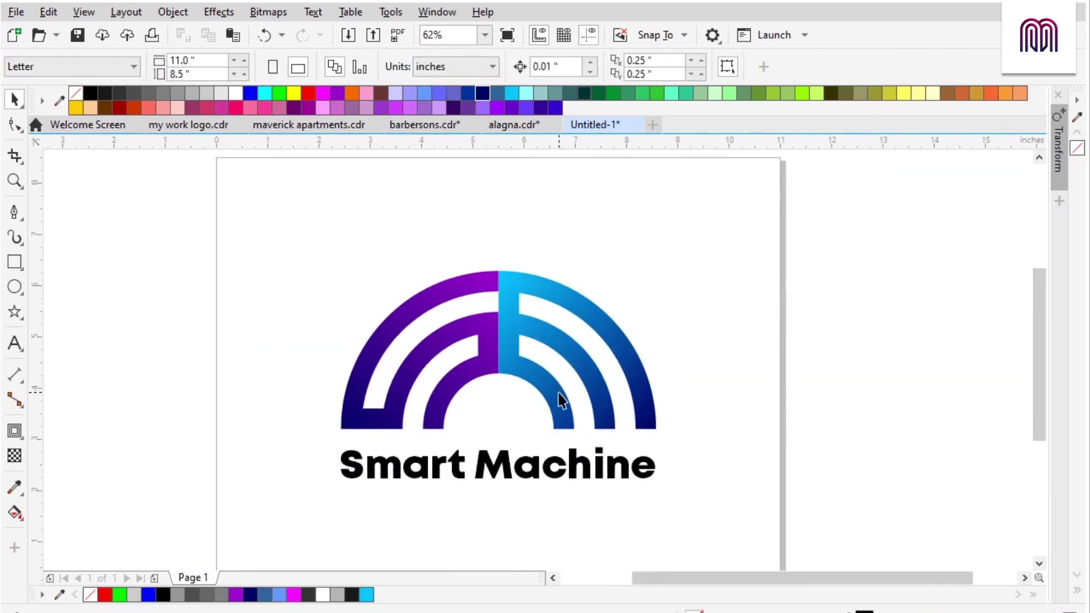
scroll(558, 395, right, 2)
scroll(558, 394, down, 1)
scroll(593, 396, down, 1)
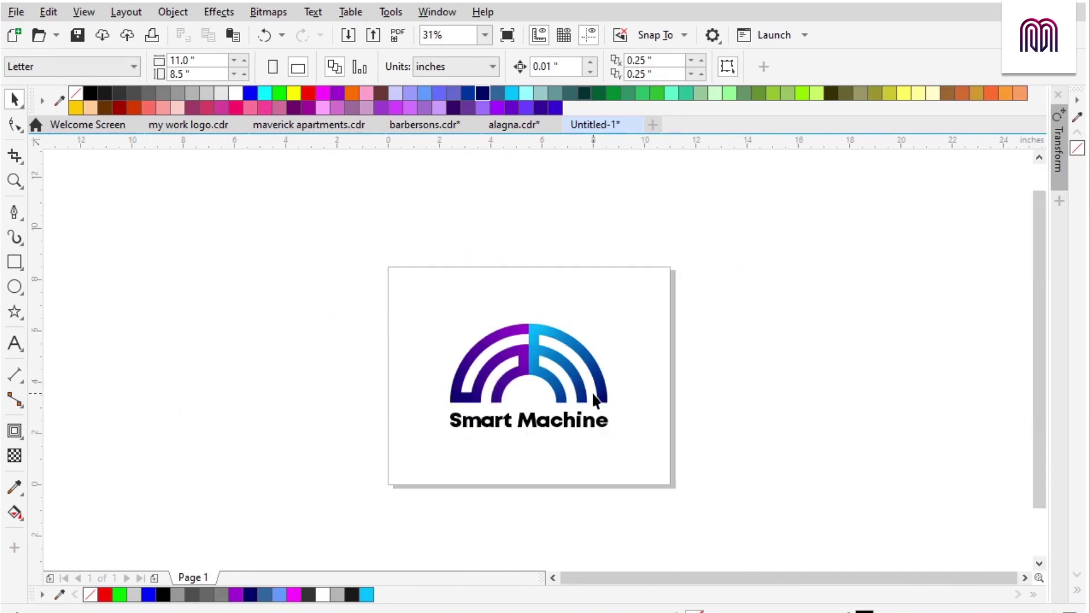
scroll(590, 397, right, 1)
double_click(19, 262)
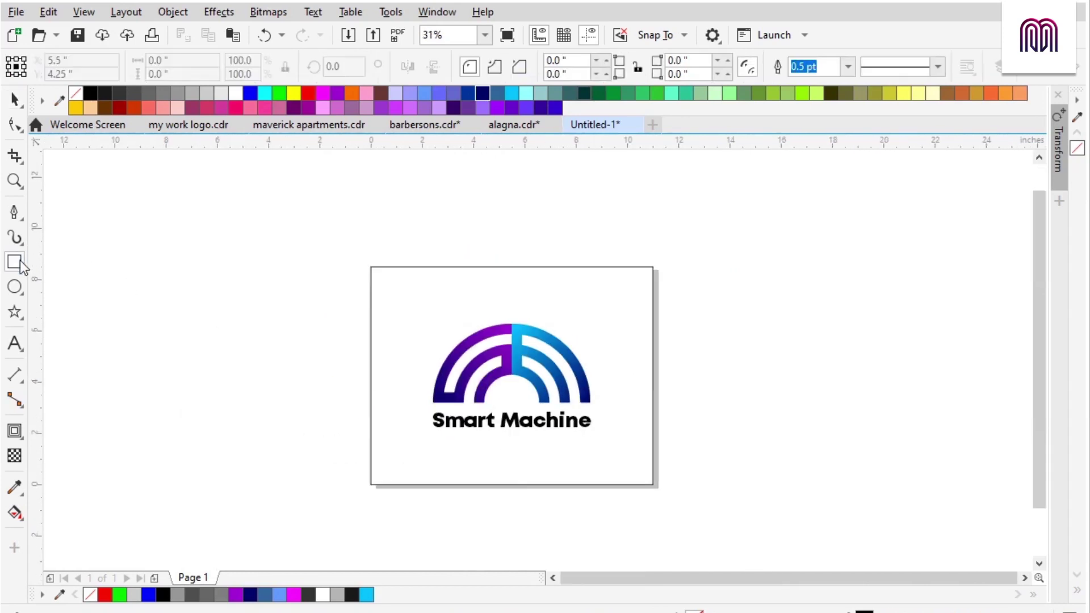
key(shift+F2)
key(space)
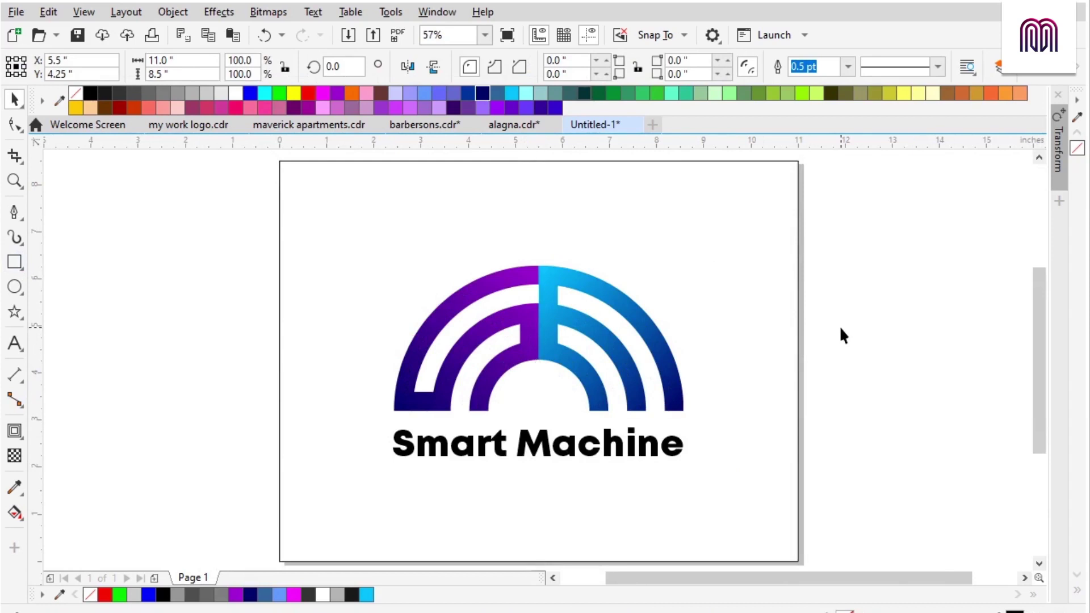
Fill the background rectangle with an elliptical fountain fill from white in the center to medium gray at the edges
click(15, 512)
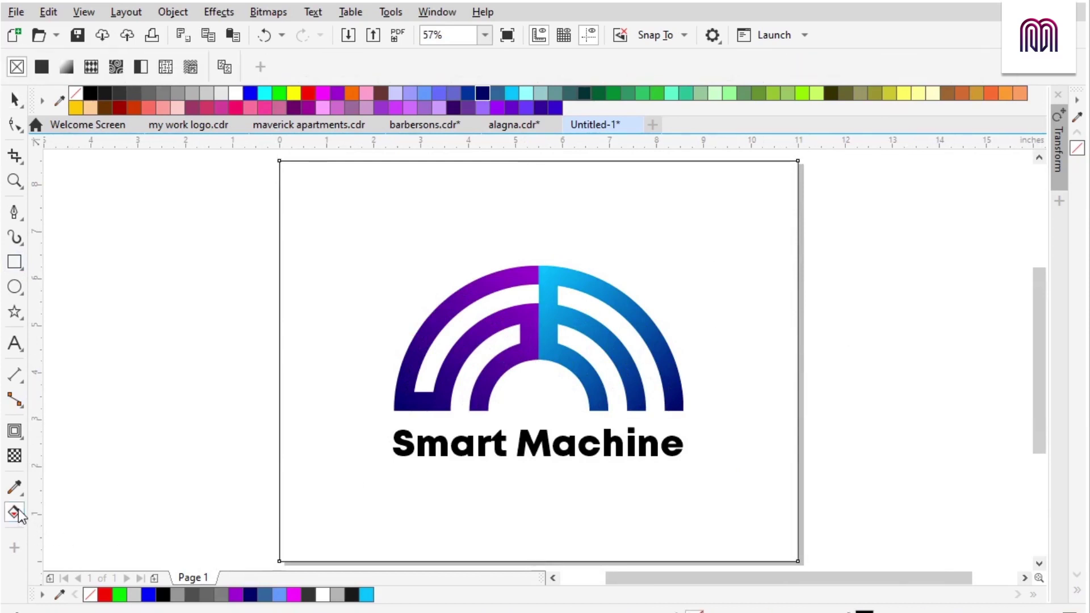
click(66, 70)
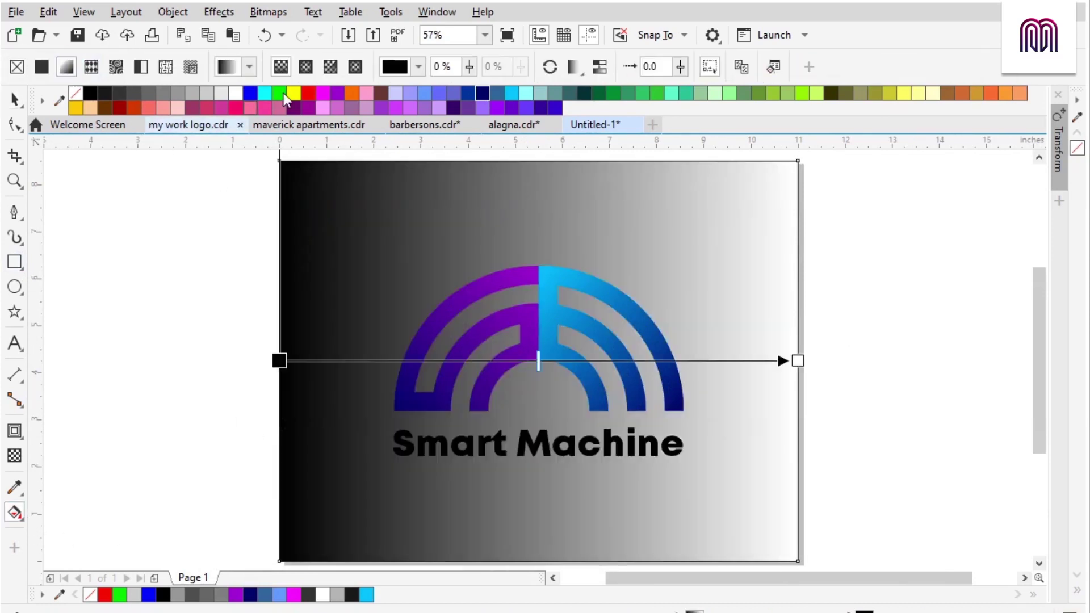
click(304, 67)
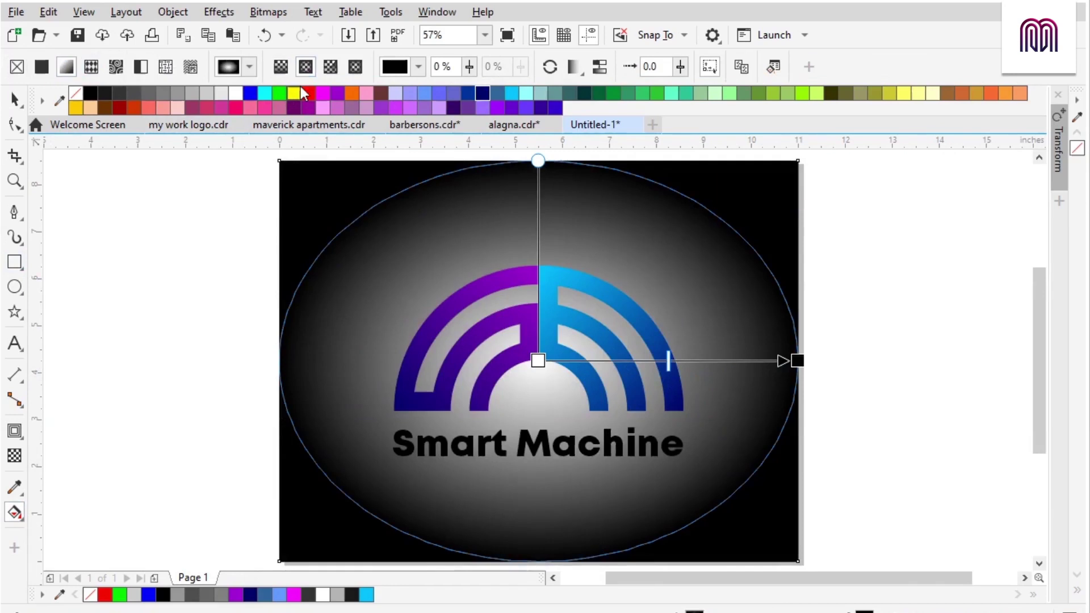
click(797, 360)
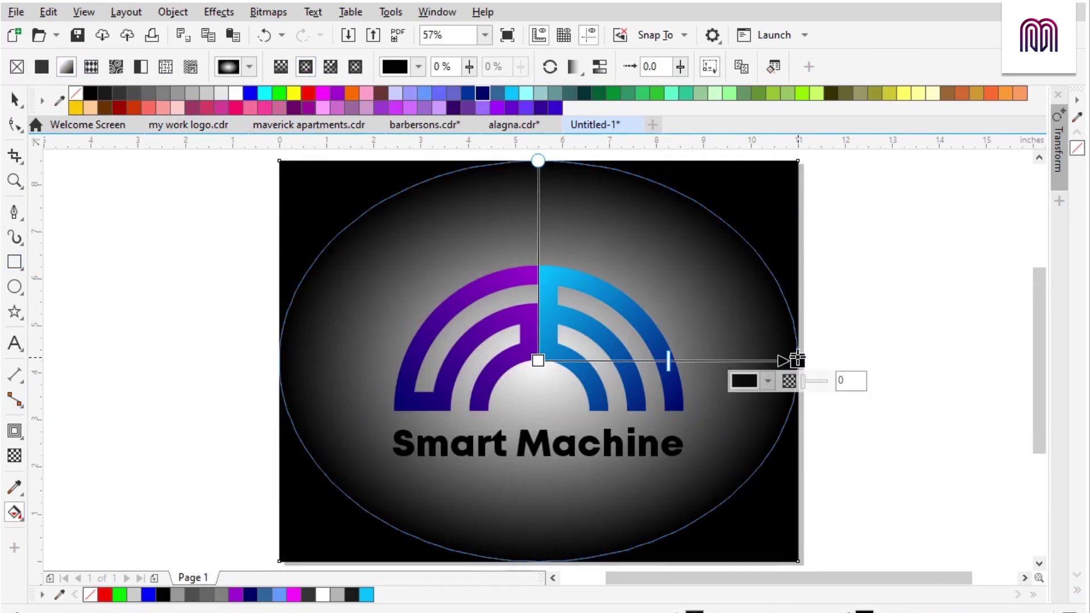
click(182, 92)
key(space)
click(579, 375)
click(812, 334)
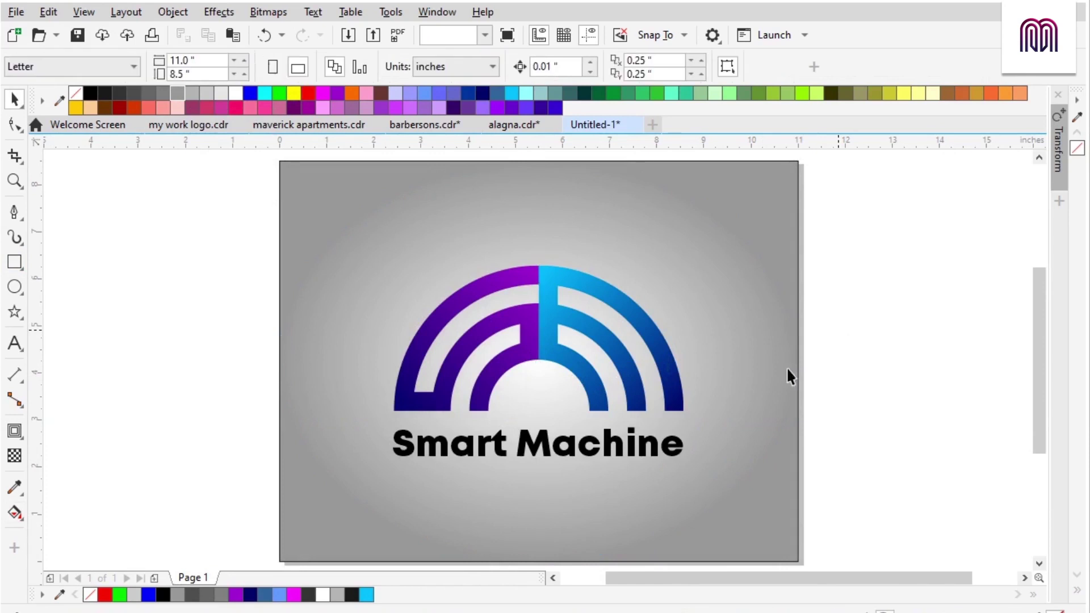
Make a slightly shortened copy of the logo, about 3.873 inches high, lowered from the top edge, and fill it white
click(598, 390)
drag(536, 260, 536, 269)
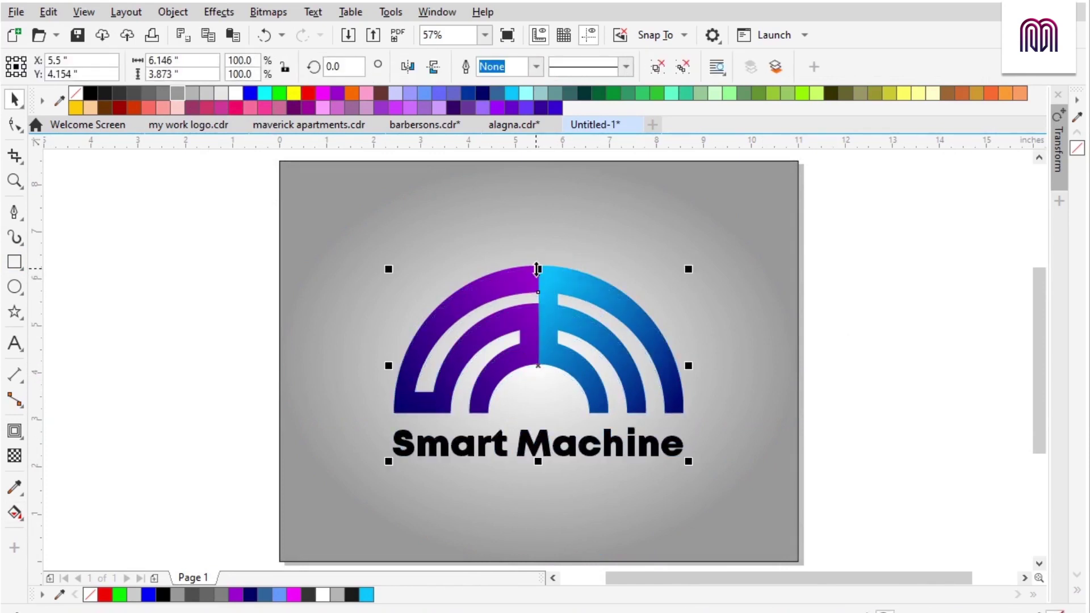
click(234, 93)
click(657, 445)
key(ctrl+z)
Place the white arch copy behind the colored arch and in front of the gray background
click(595, 387)
click(732, 369)
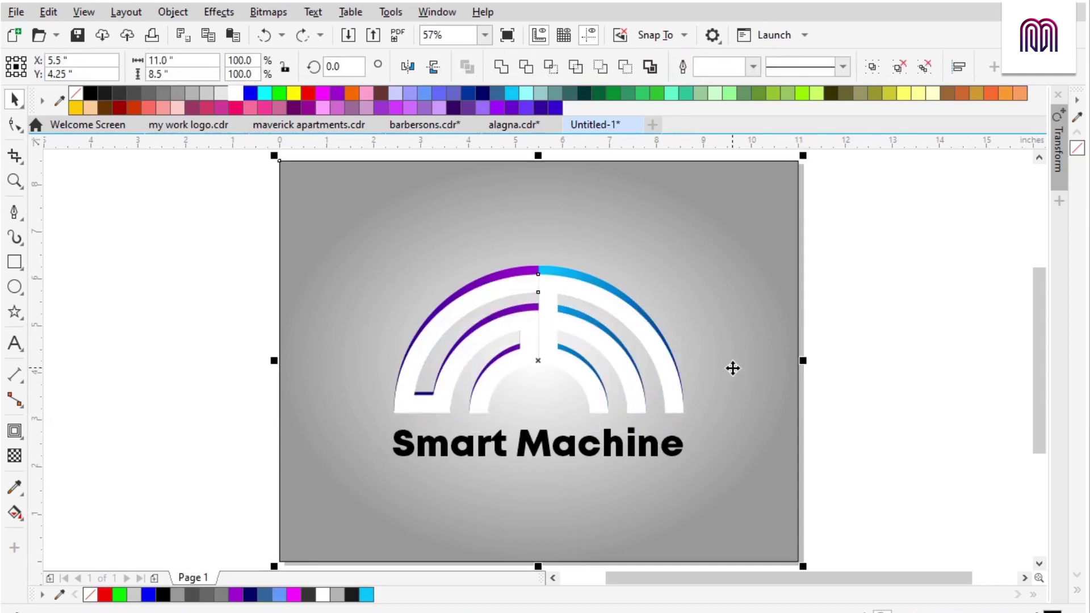
key(ctrl+z)
click(818, 379)
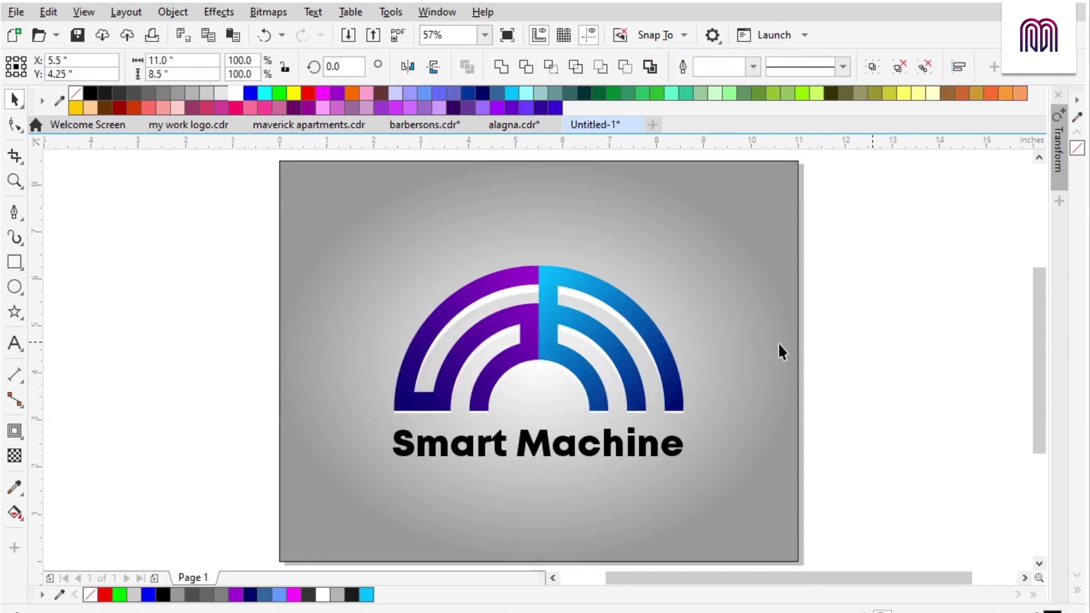
Shorten the white arch copy from below to about 2.893 inches so that it no longer extends past the colored arch's feet
click(620, 319)
scroll(556, 382, up, 2)
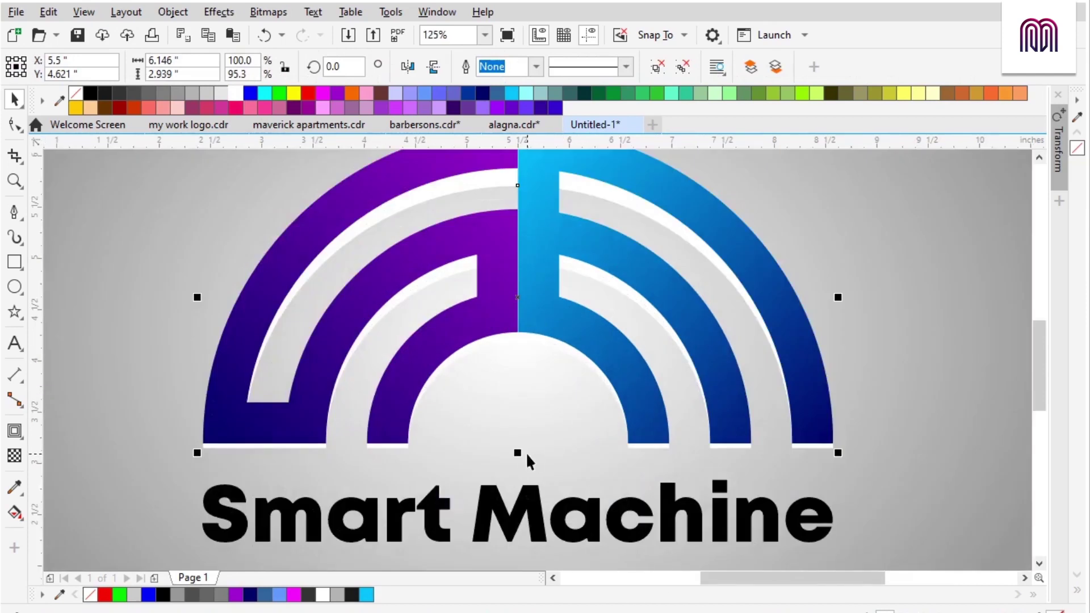
drag(518, 452, 647, 448)
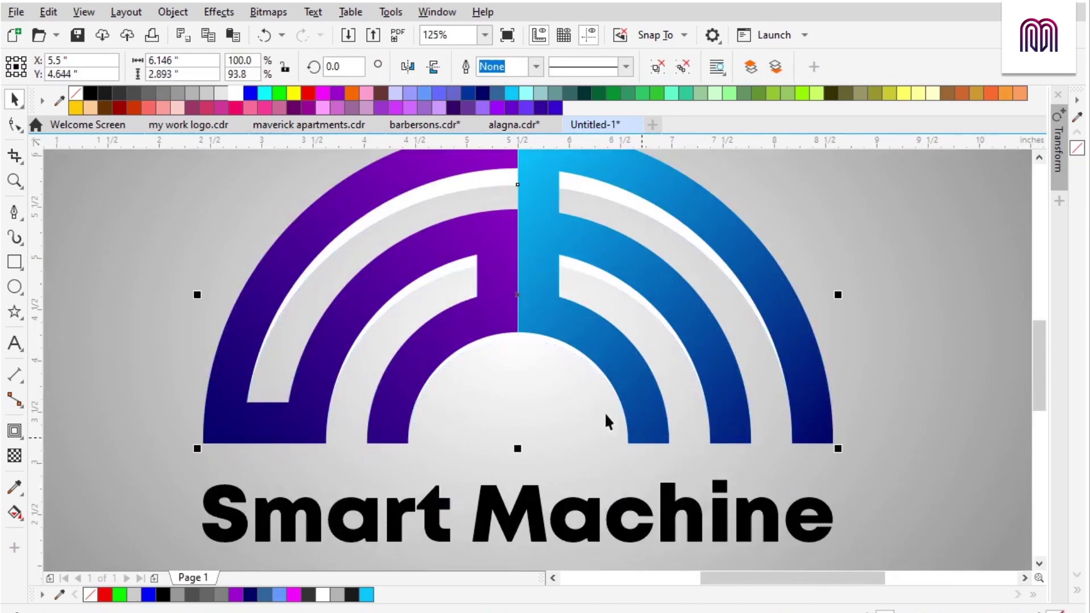
Recolor the white arch copy behind the logo dark gray
scroll(522, 375, down, 2)
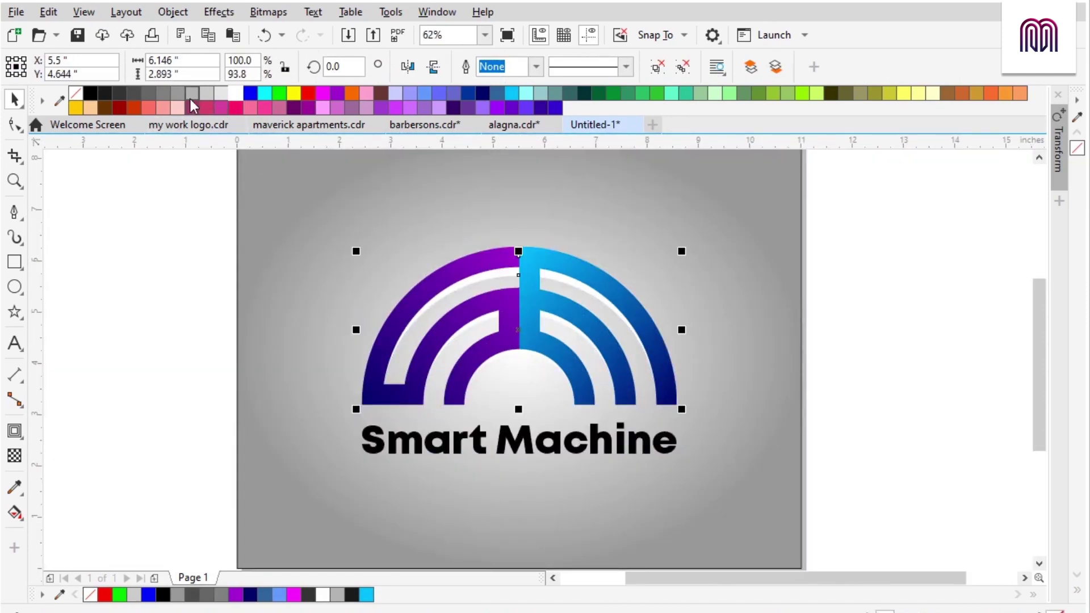
click(165, 93)
click(152, 90)
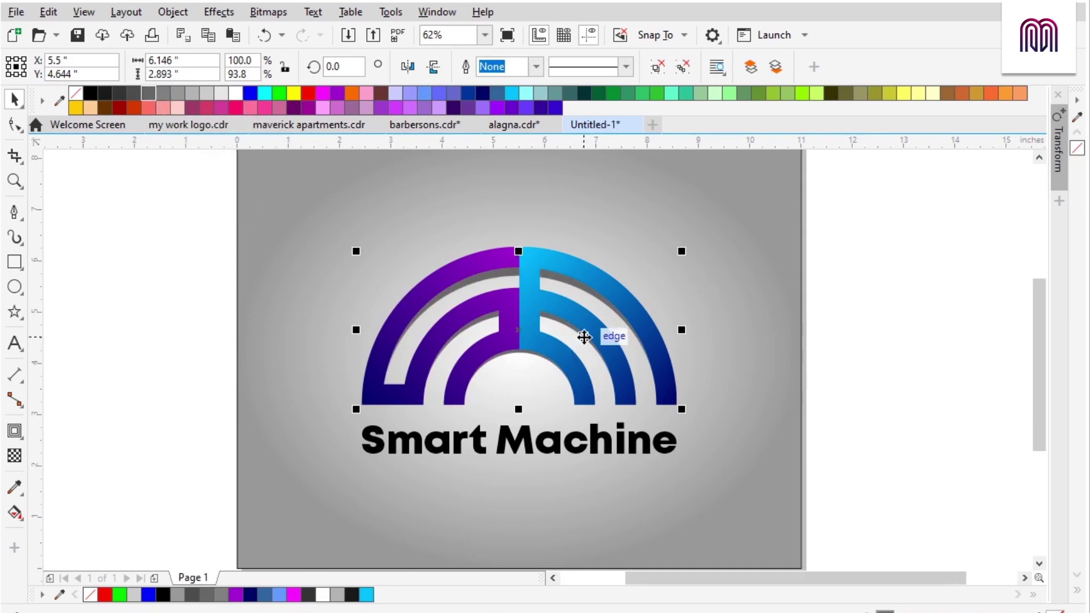
Apply a Gaussian Blur with a radius of 10.0 pixels to the dark gray arch copy
scroll(584, 334, right, 1)
click(228, 16)
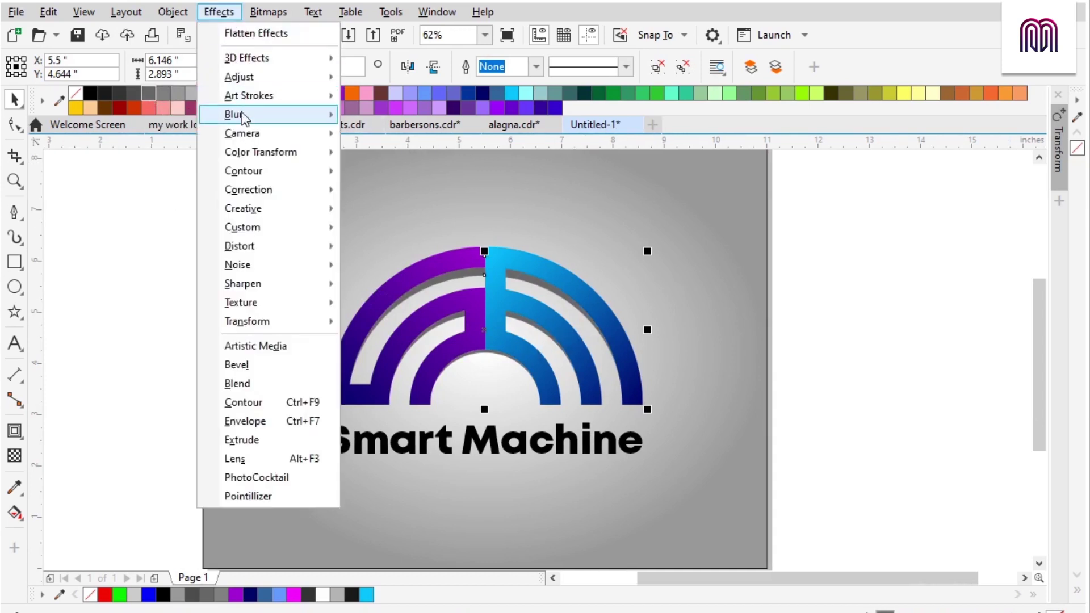
mouse_move(248, 117)
click(402, 136)
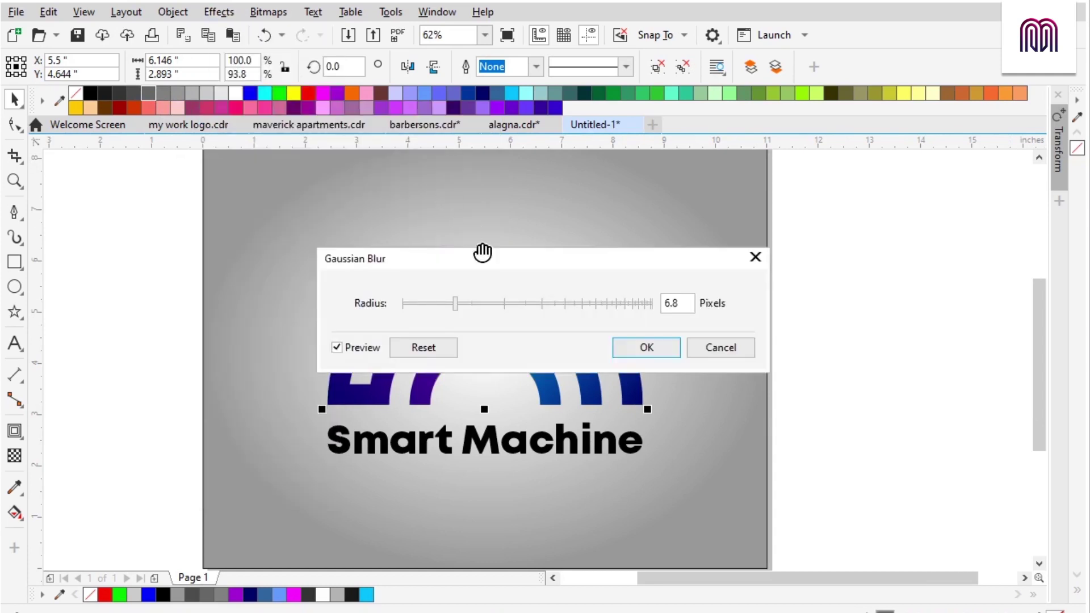
drag(497, 264, 788, 249)
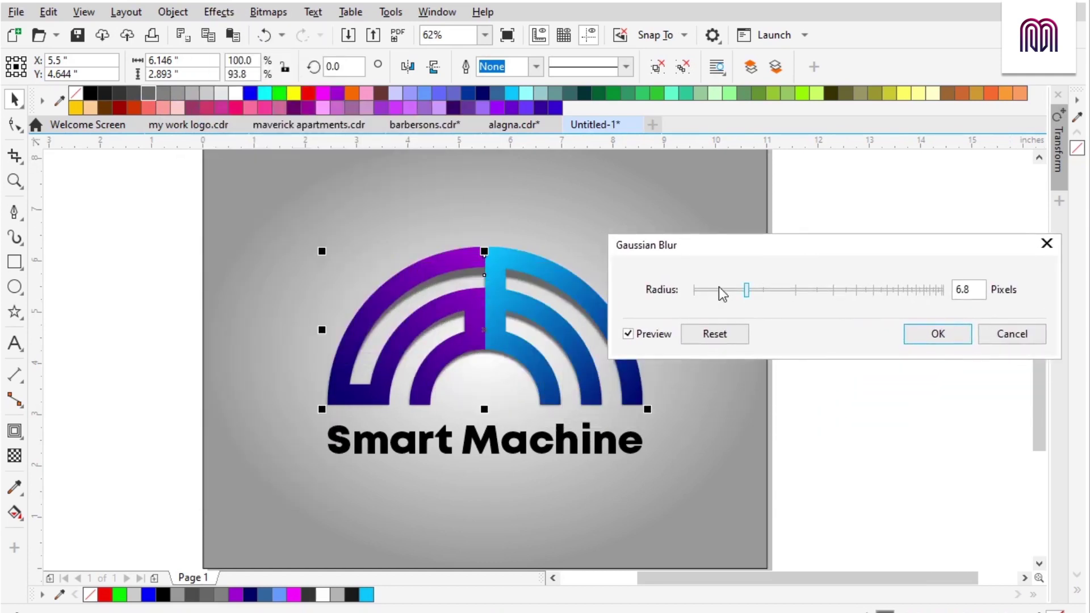
click(761, 291)
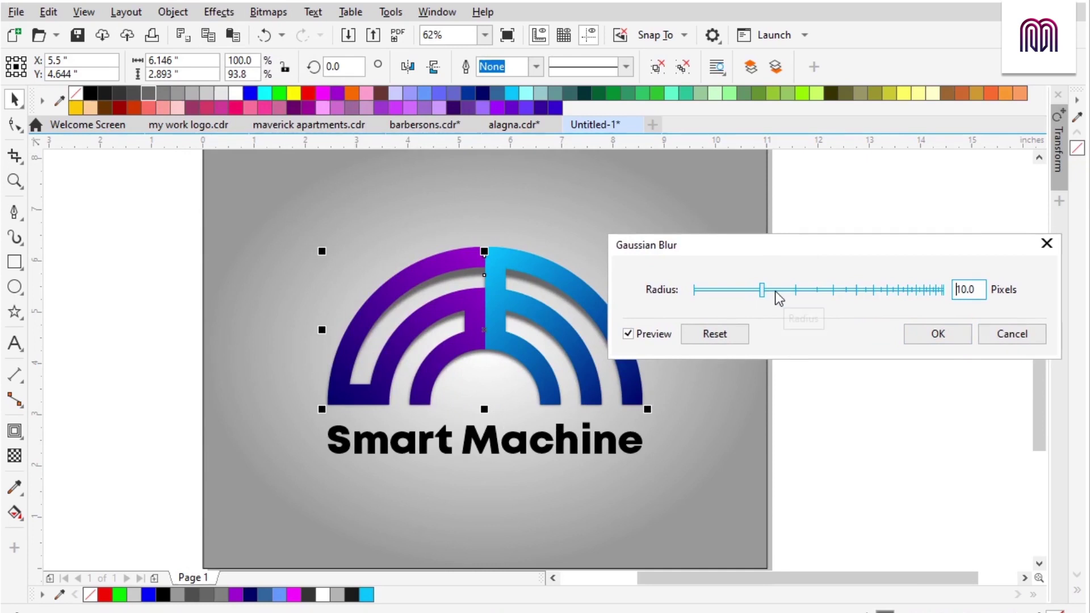
click(936, 335)
click(837, 331)
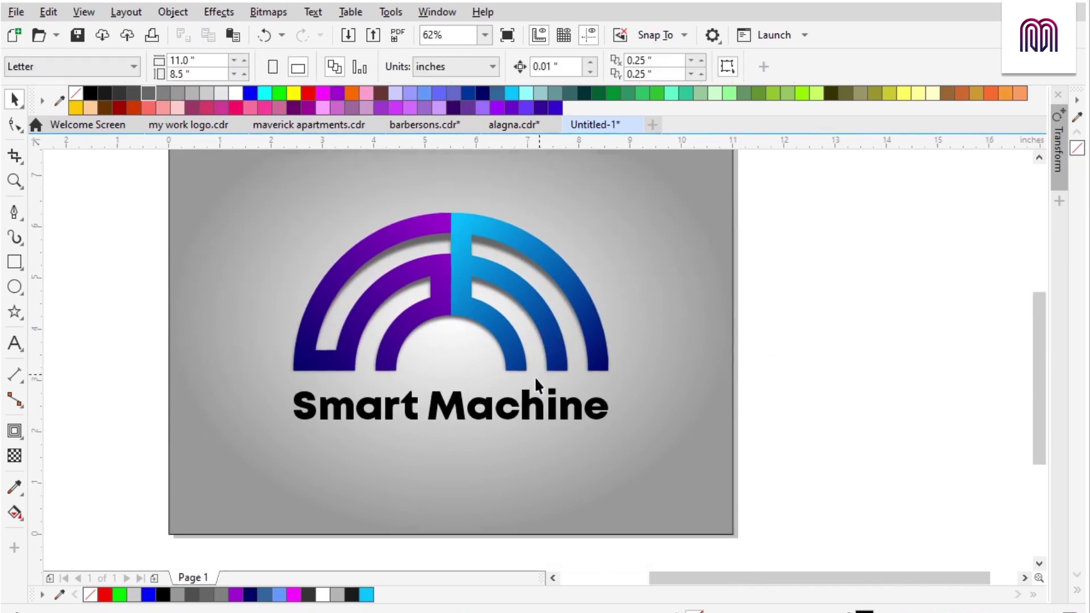
Draw a circle about 3.868 inches in diameter over the upper arch and center it horizontally on the logo
scroll(526, 387, up, 1)
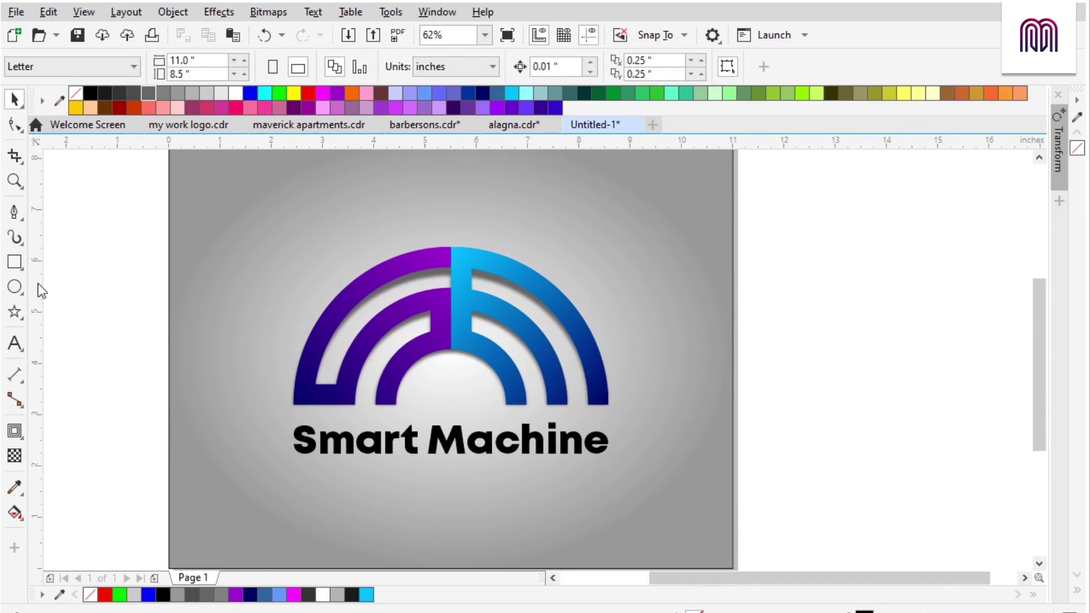
click(15, 286)
drag(342, 193, 525, 391)
key(space)
shift+click(551, 366)
key(c)
click(769, 332)
click(548, 285)
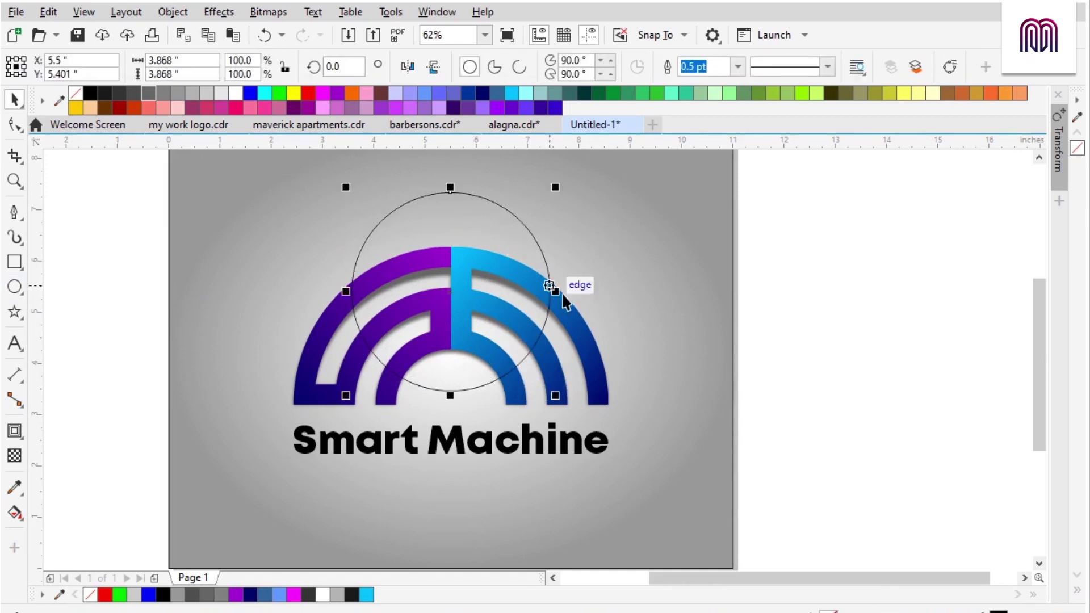
Create the intersection of the circle and the colored arch, and delete the circle
shift+click(575, 319)
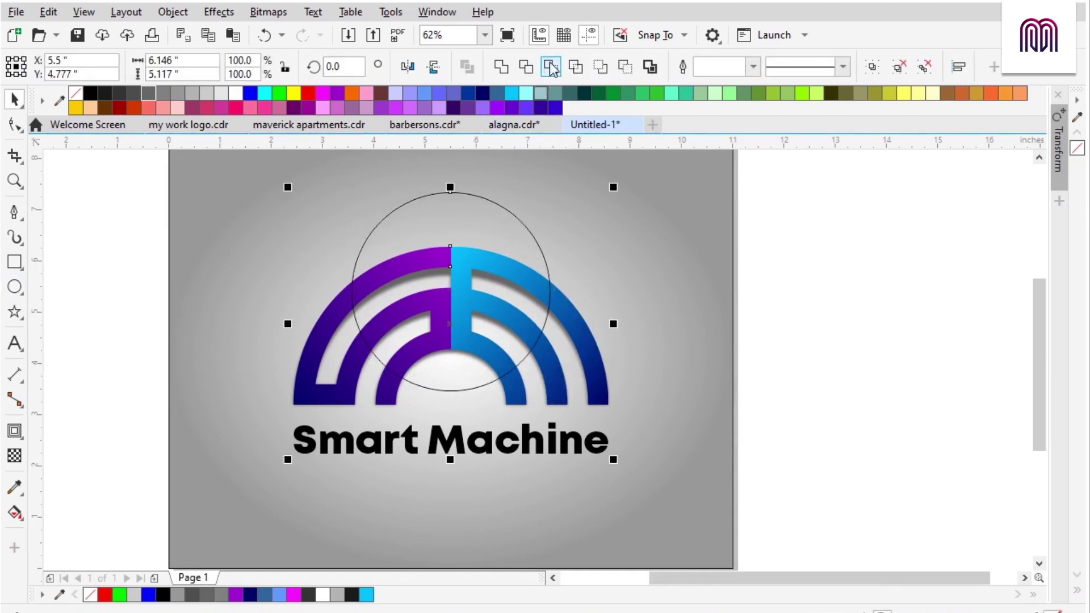
click(475, 219)
key(Delete)
click(460, 283)
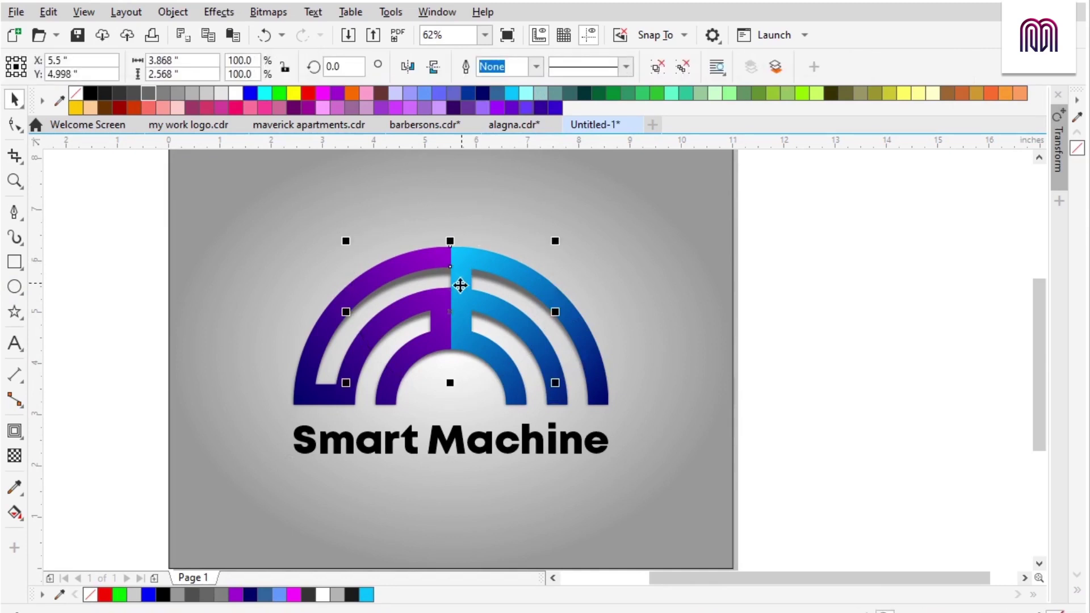
Fill the intersection piece black and give it an elliptical fountain transparency, opaque in the middle and fading outward, centered near the arch's upper gap
click(91, 94)
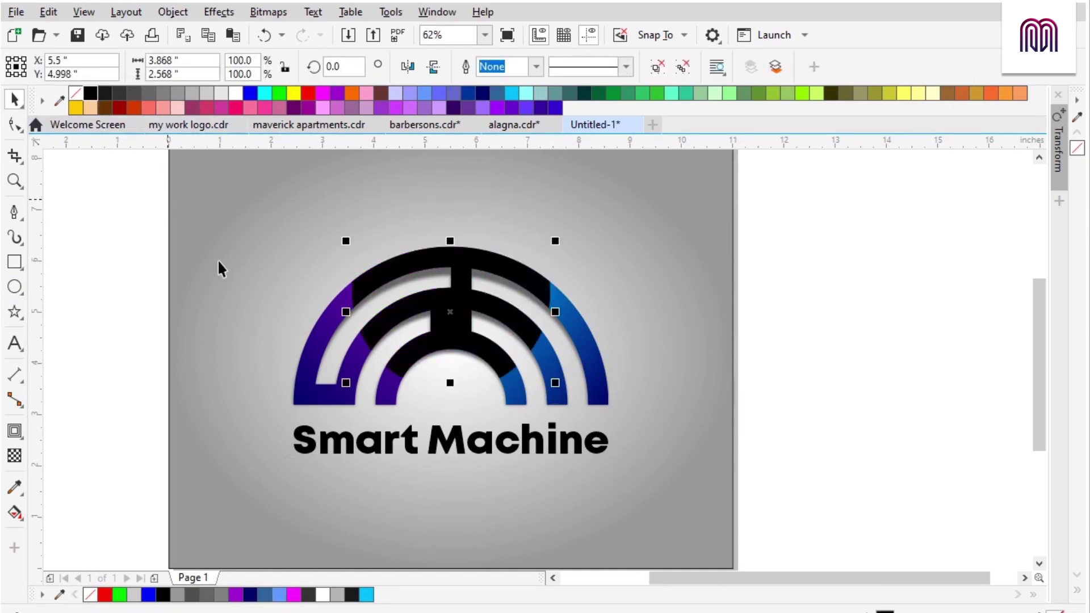
click(14, 457)
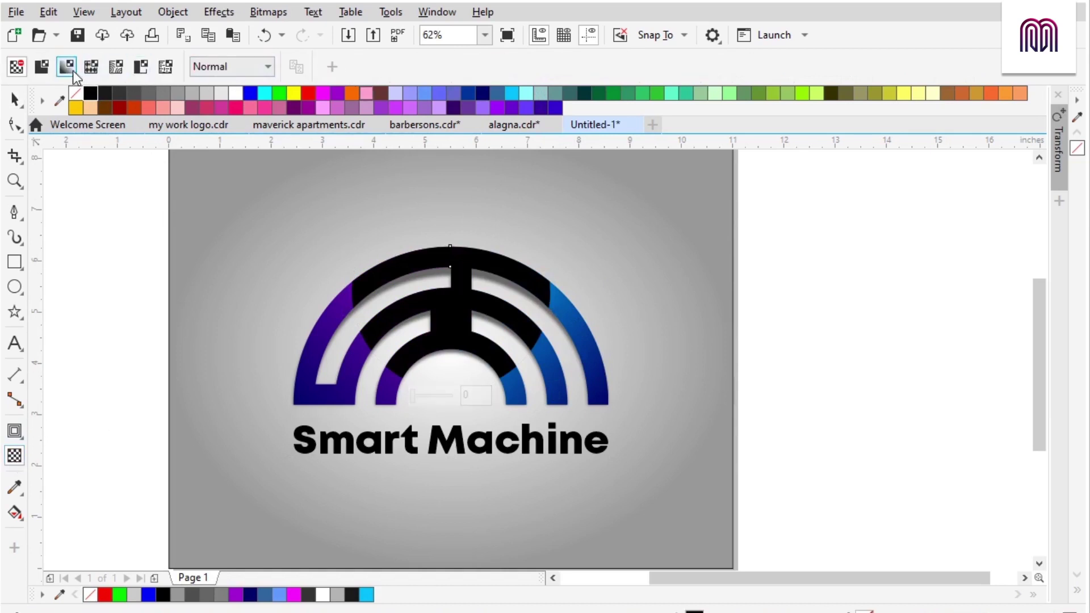
click(72, 70)
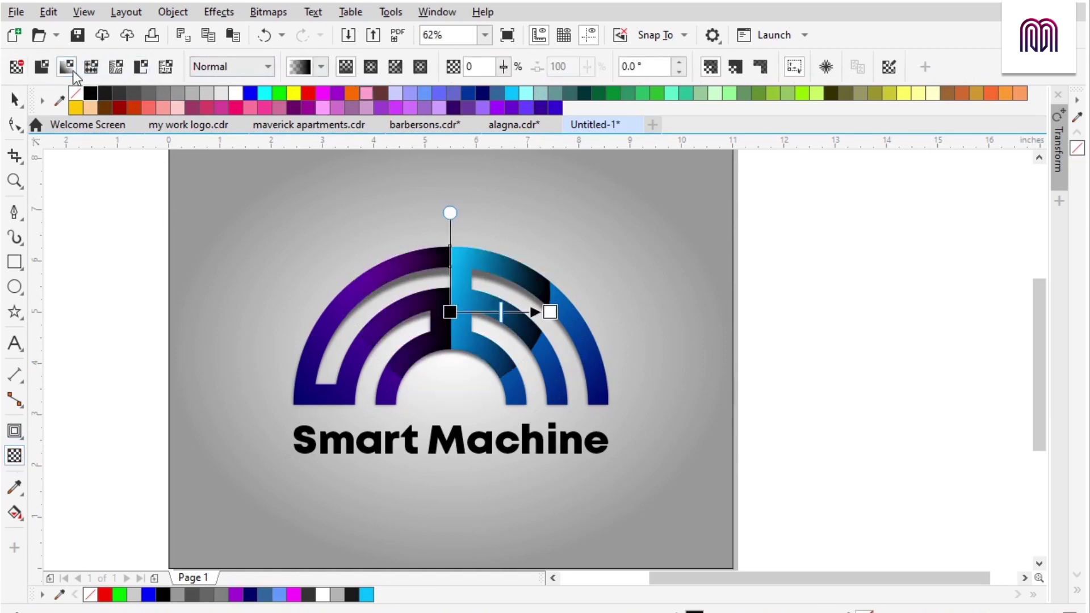
click(372, 67)
drag(500, 311, 449, 311)
drag(549, 311, 526, 311)
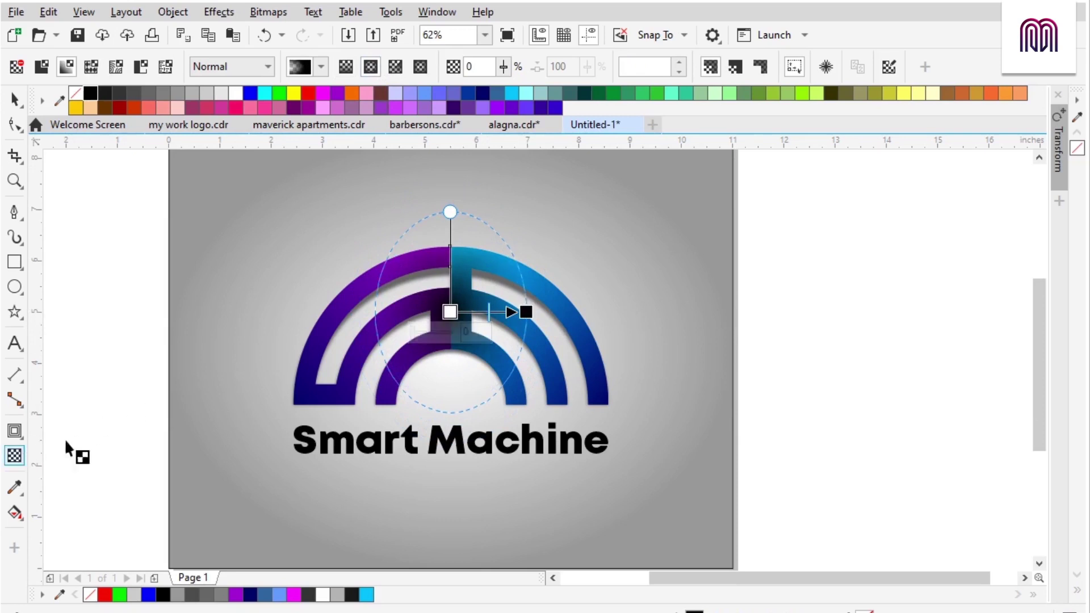
drag(474, 312, 477, 287)
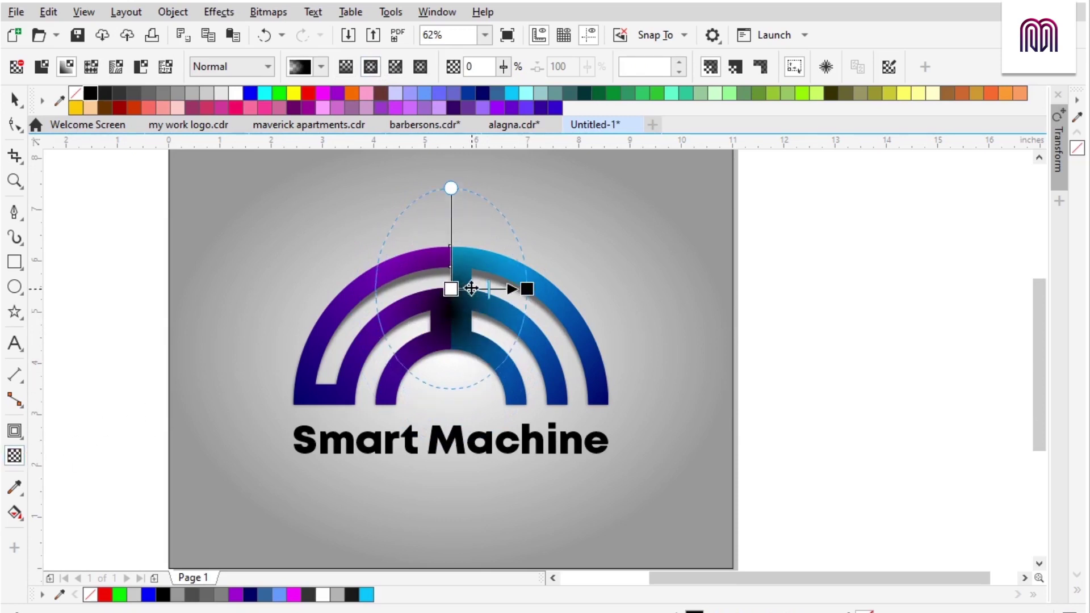
Recolor the transparent intersection piece white as a highlight at the middle of the arch
key(space)
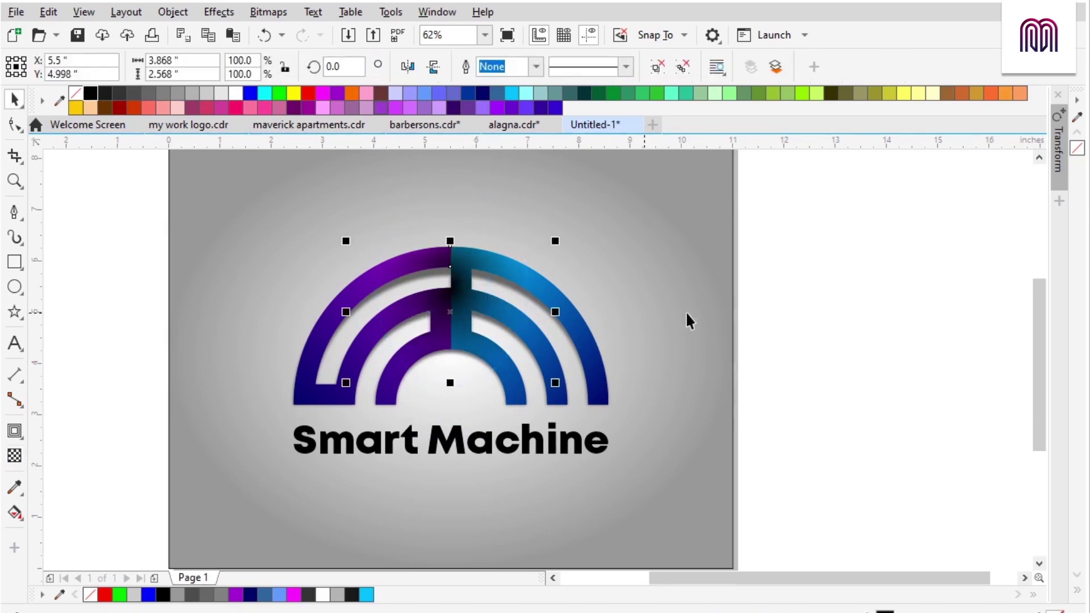
click(237, 94)
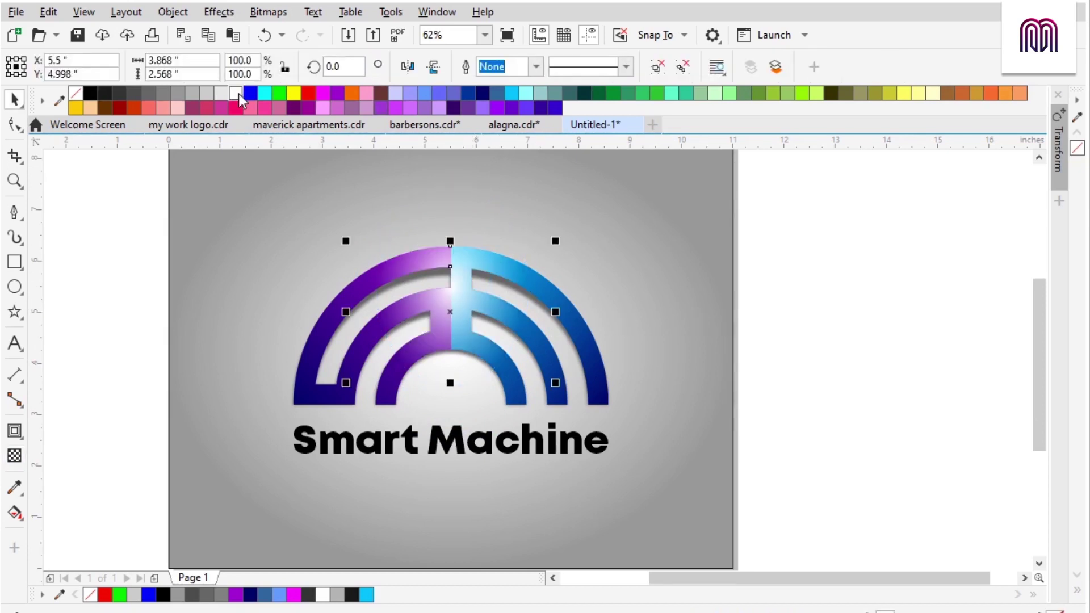
click(766, 300)
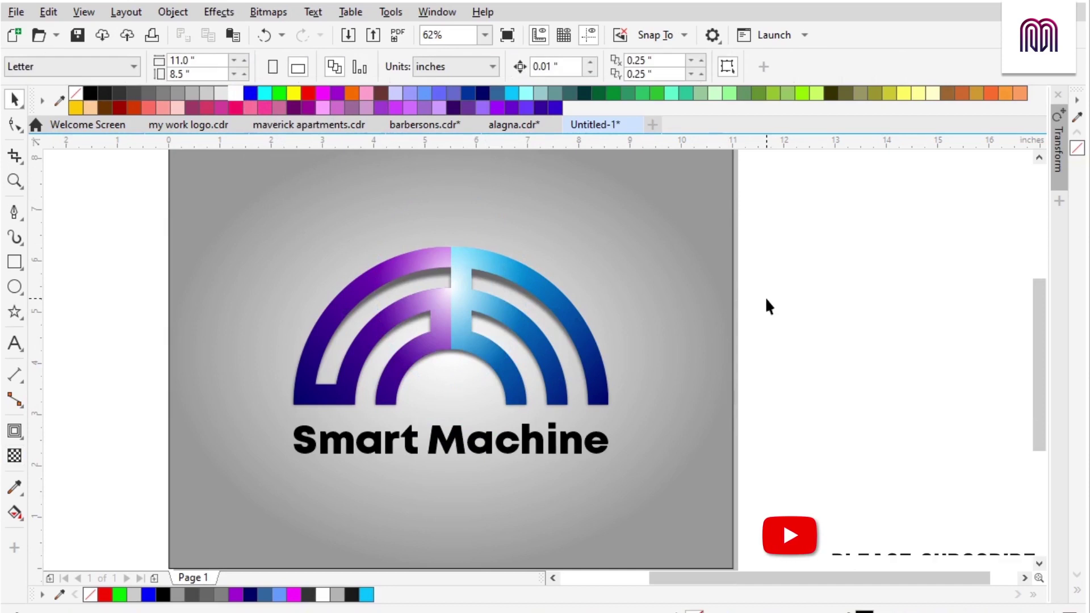
Try a contour with 1 step and a 0.01-inch offset on the whole logo including the name, and undo it
click(584, 341)
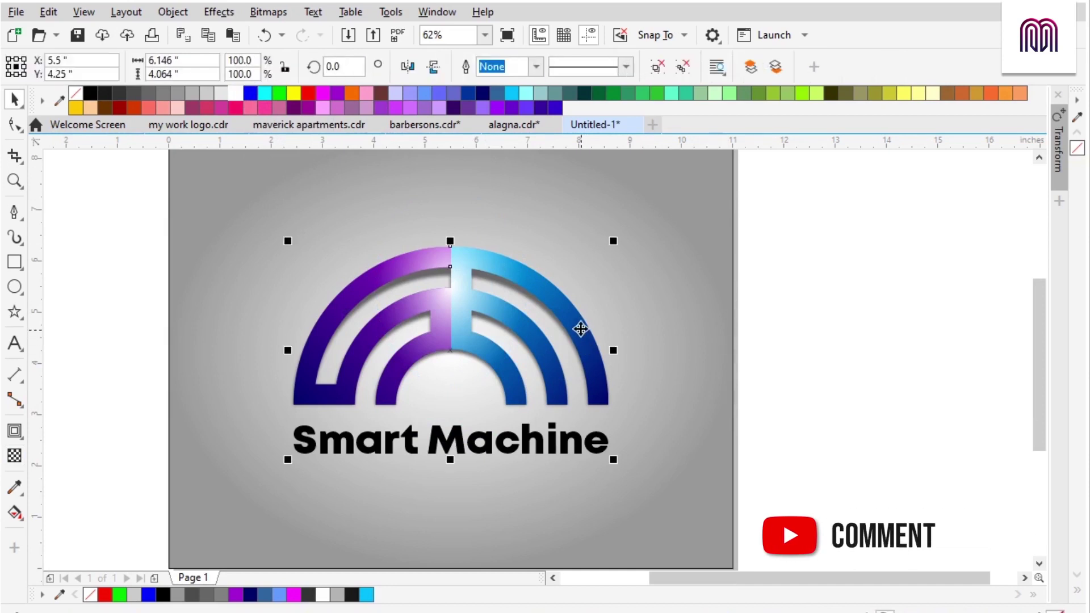
click(6, 430)
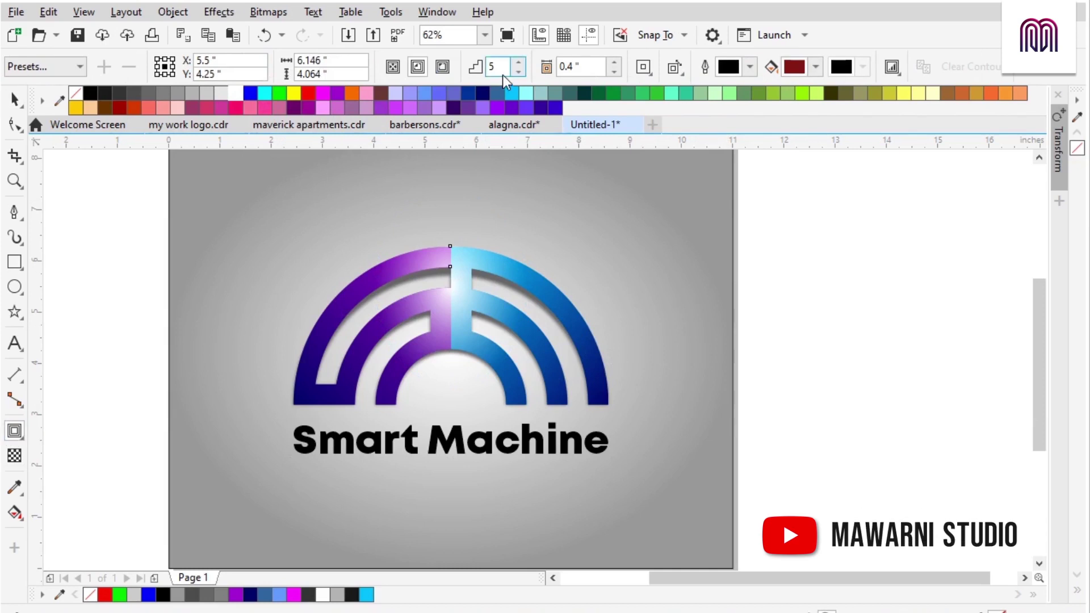
text(1)
click(570, 69)
key(Return)
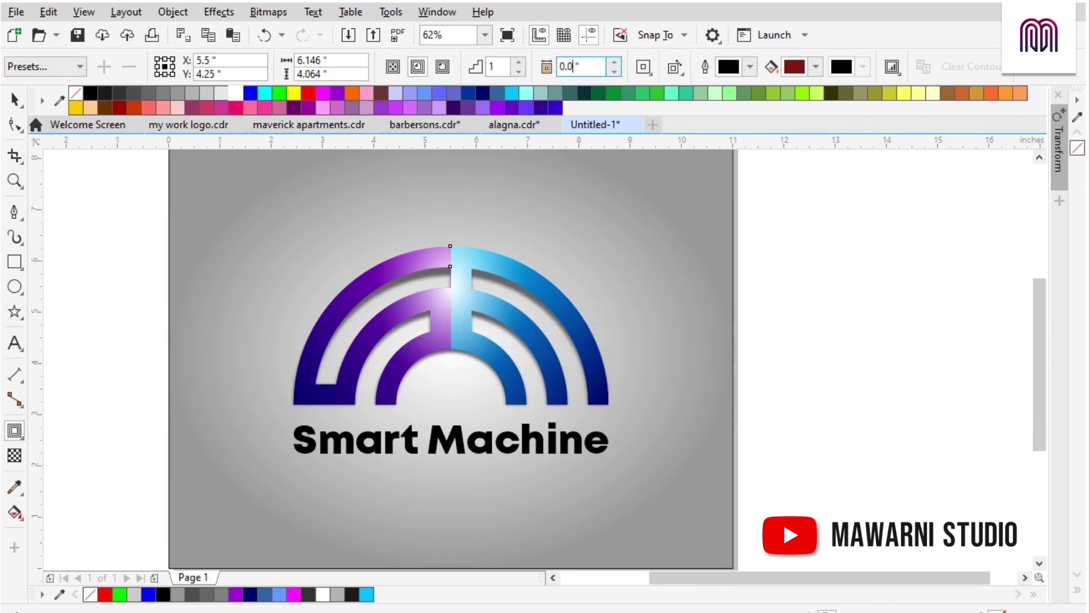
text(0.01)
key(Return)
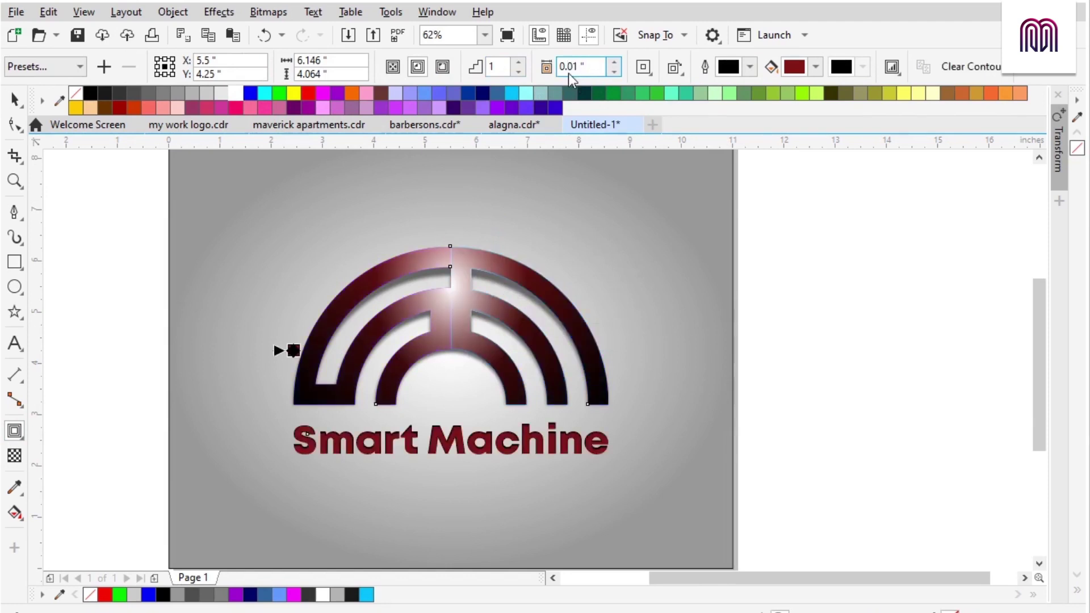
key(ctrl+z)
Ungroup the logo to separate the arch from the name, and select only the arch
key(space)
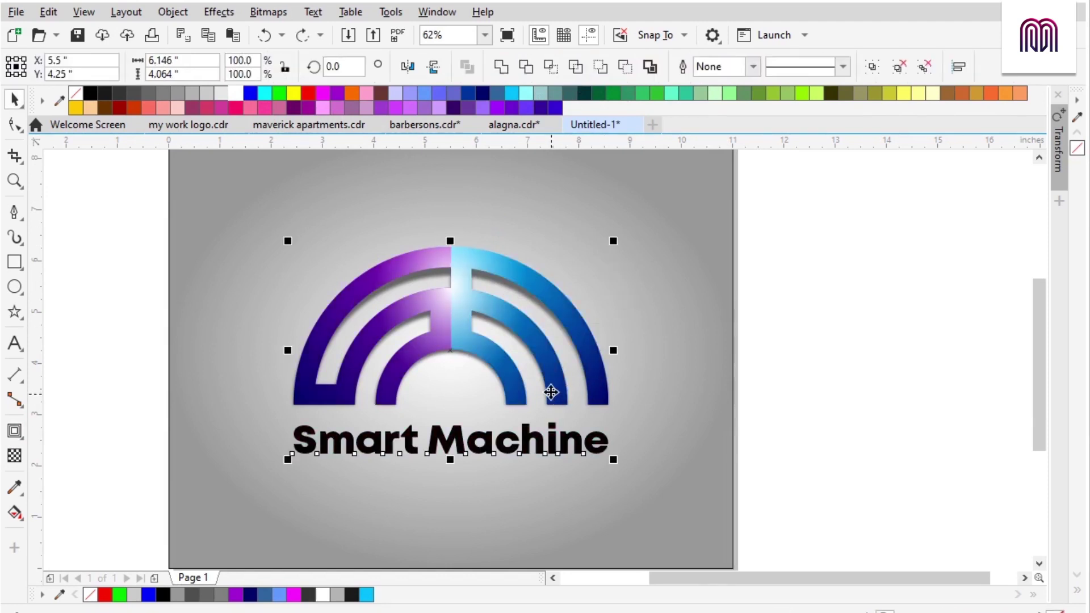
right_click(543, 345)
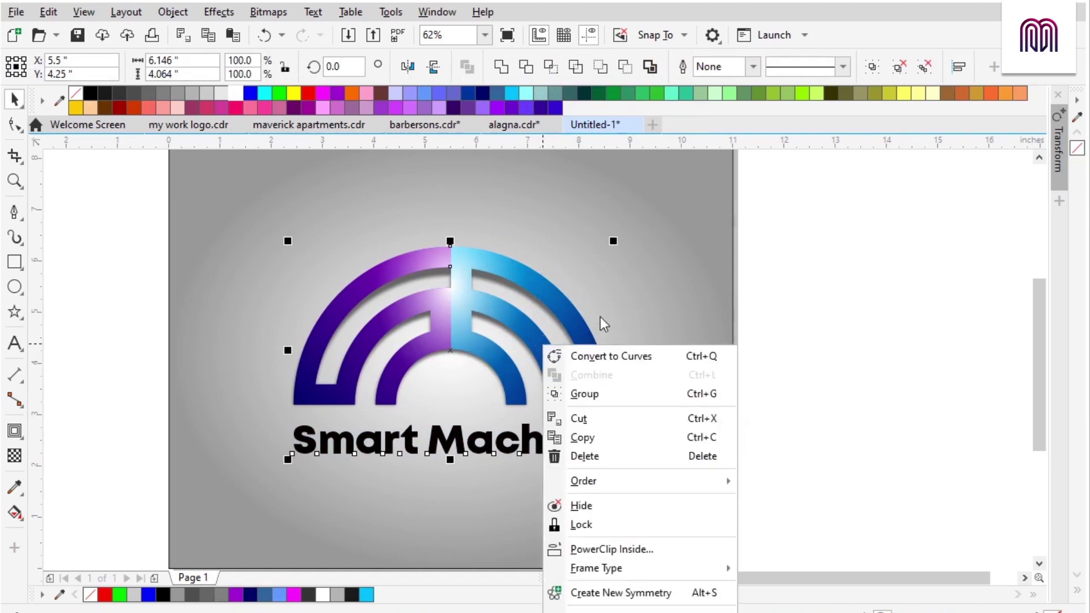
click(816, 247)
click(816, 248)
click(452, 338)
drag(559, 398, 606, 377)
key(ctrl+z)
Apply an outside contour with 1 step and a 0.01-inch offset to the arch
click(14, 432)
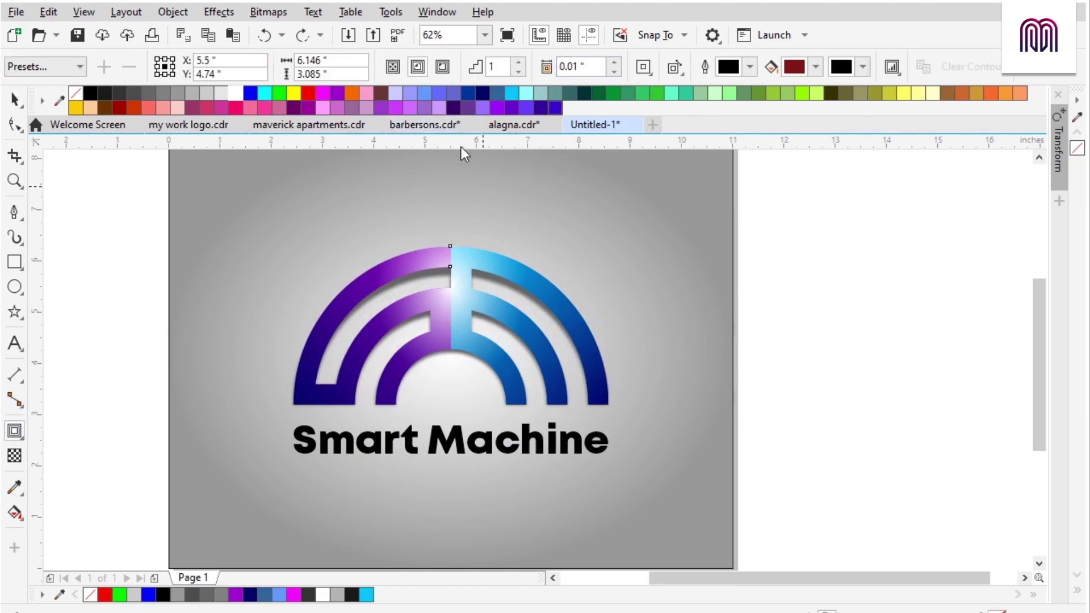
click(447, 70)
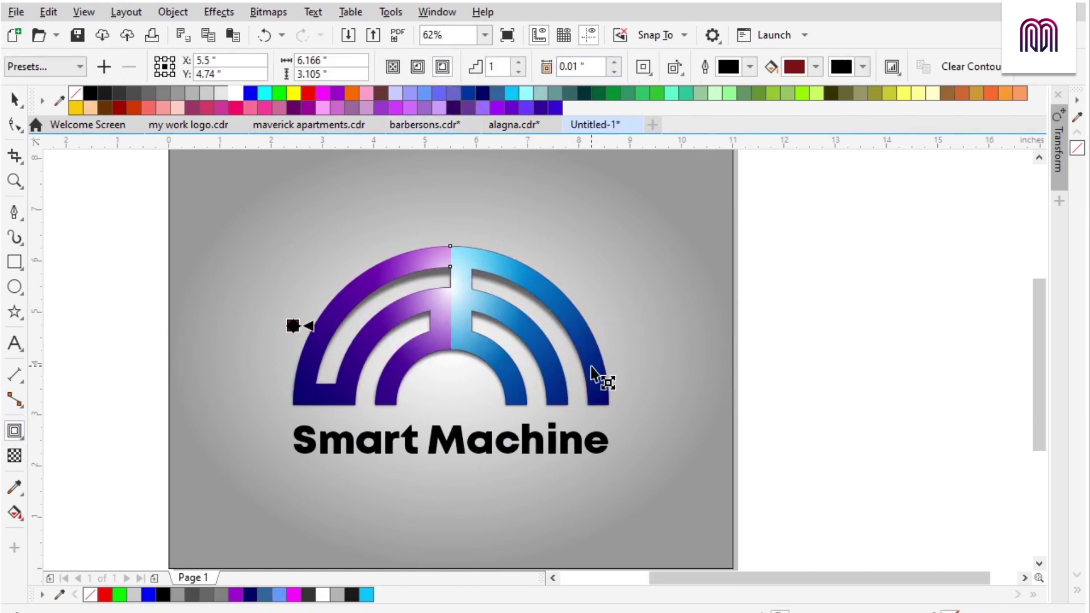
scroll(590, 366, up, 2)
key(space)
key(Escape)
Break the contour apart from the arch and recolor it white
scroll(613, 352, up, 2)
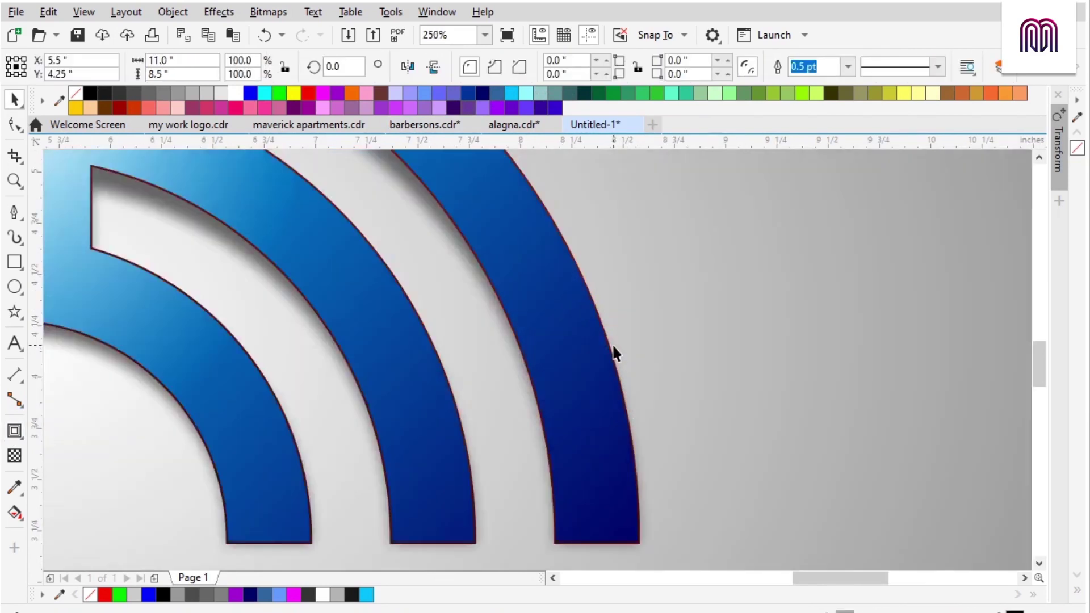
click(610, 358)
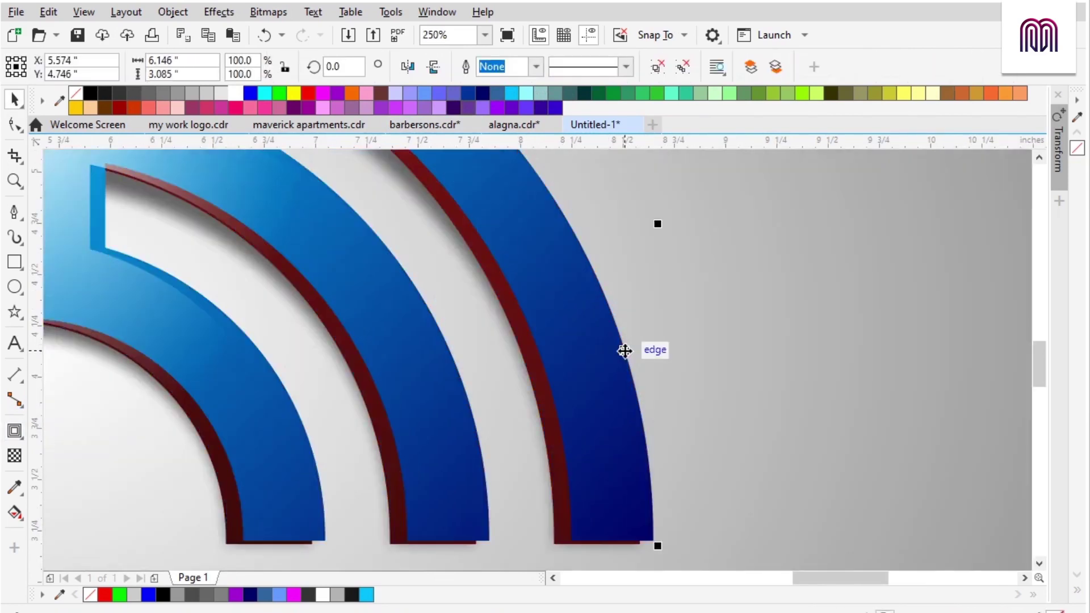
scroll(619, 358, up, 2)
mouse_move(615, 365)
mouse_down()
mouse_move(650, 360)
mouse_move(619, 369)
mouse_up()
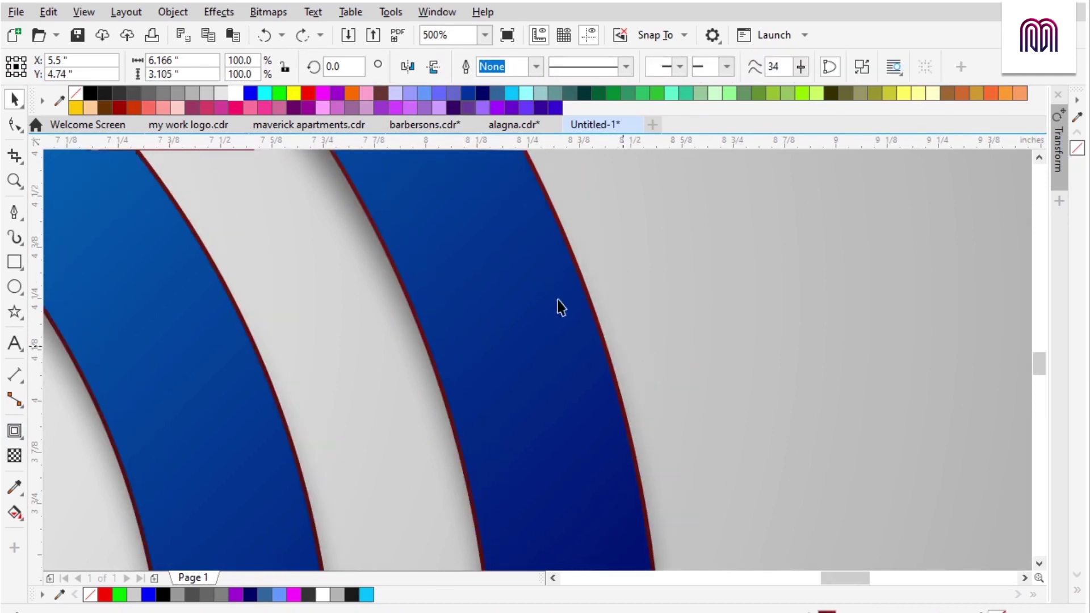
right_click(235, 95)
scroll(652, 321, down, 3)
scroll(738, 340, up, 1)
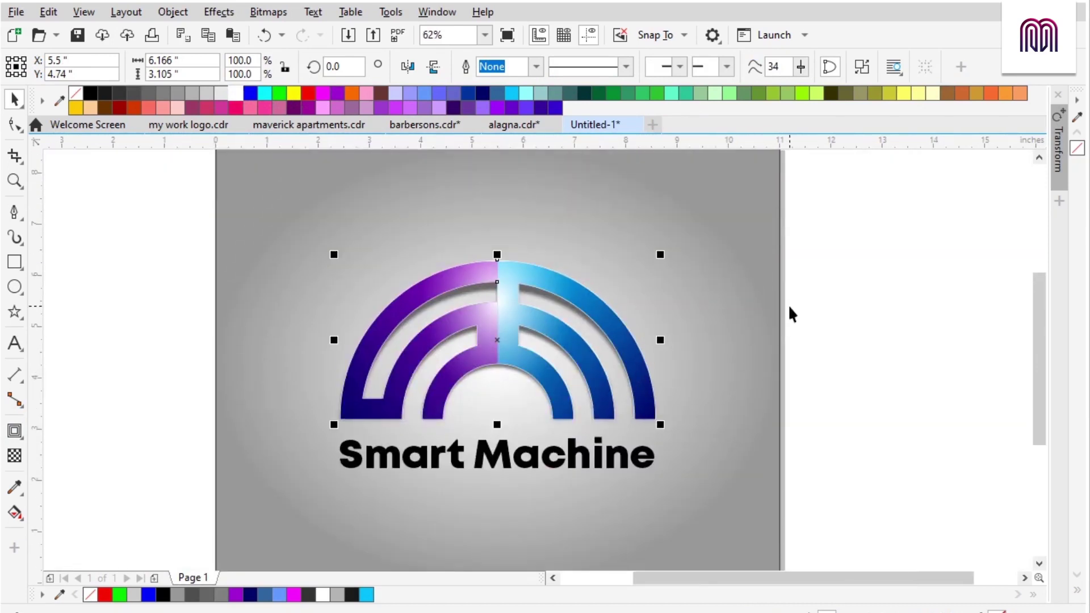
click(807, 303)
Recolor the "Smart Machine" text dark gray
scroll(809, 307, down, 1)
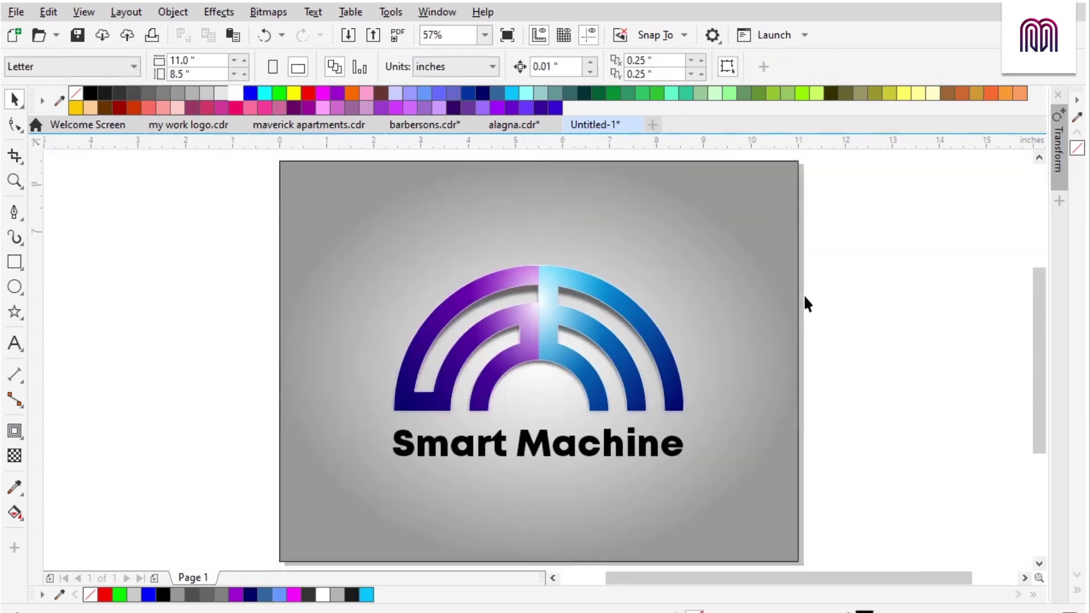
click(644, 449)
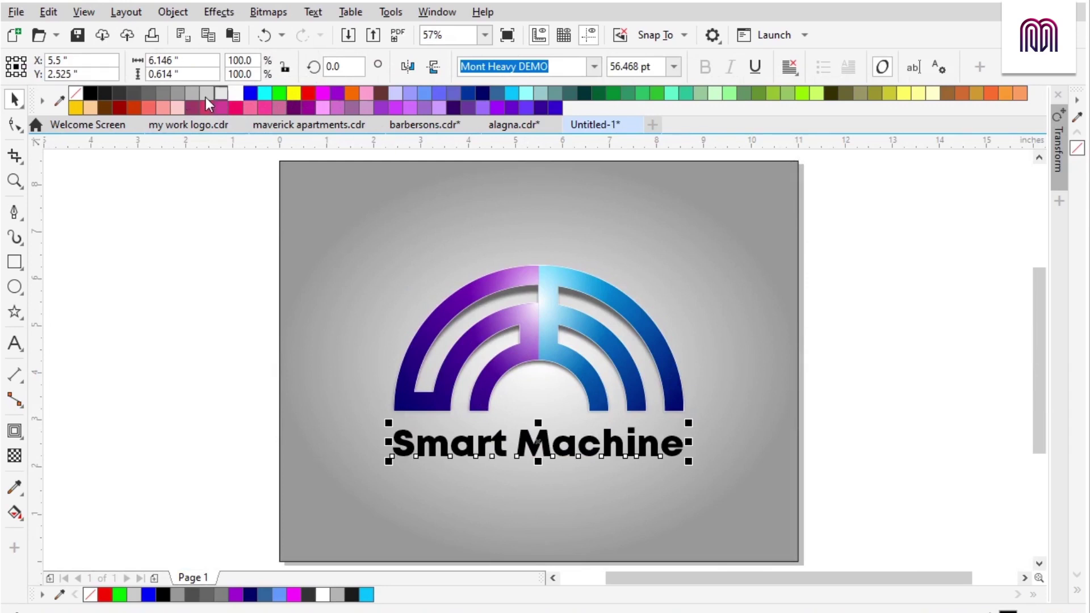
click(119, 94)
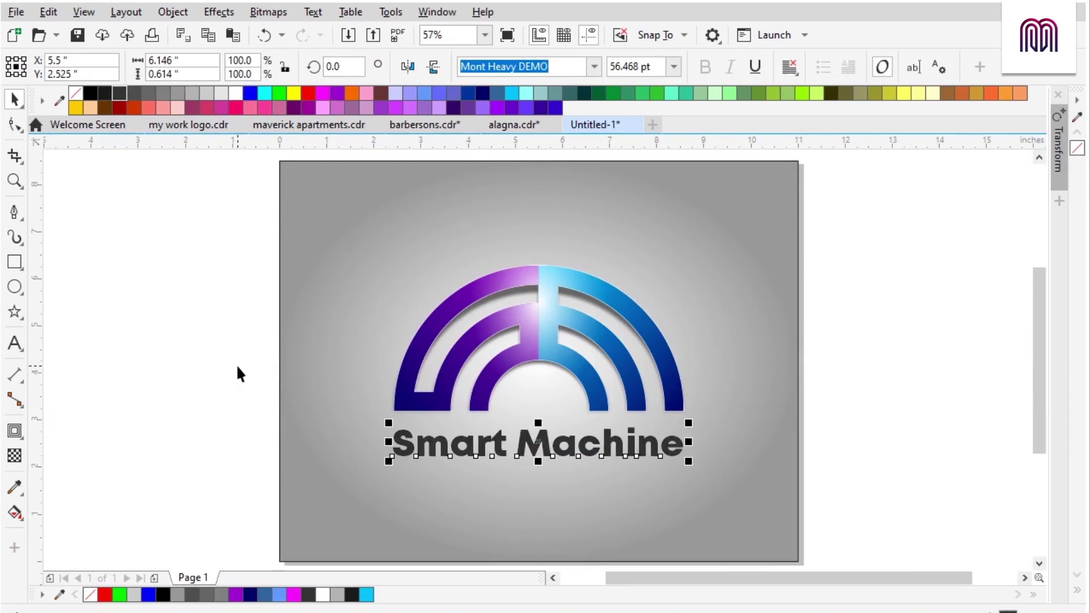
Change the outer color of the background's elliptical fill to light gray and remove the rectangle's outline
click(318, 403)
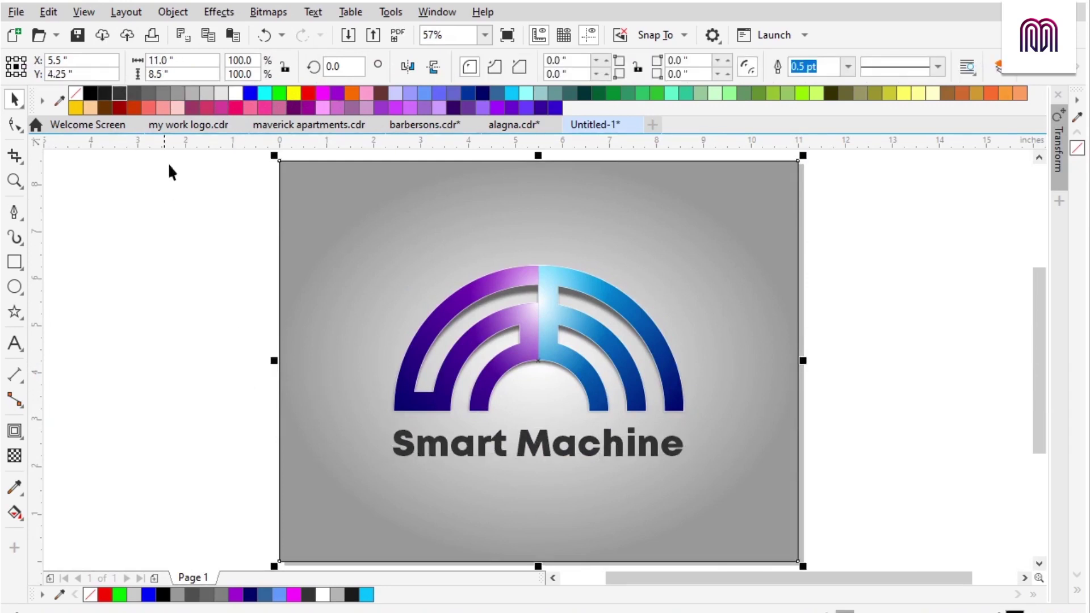
key(g)
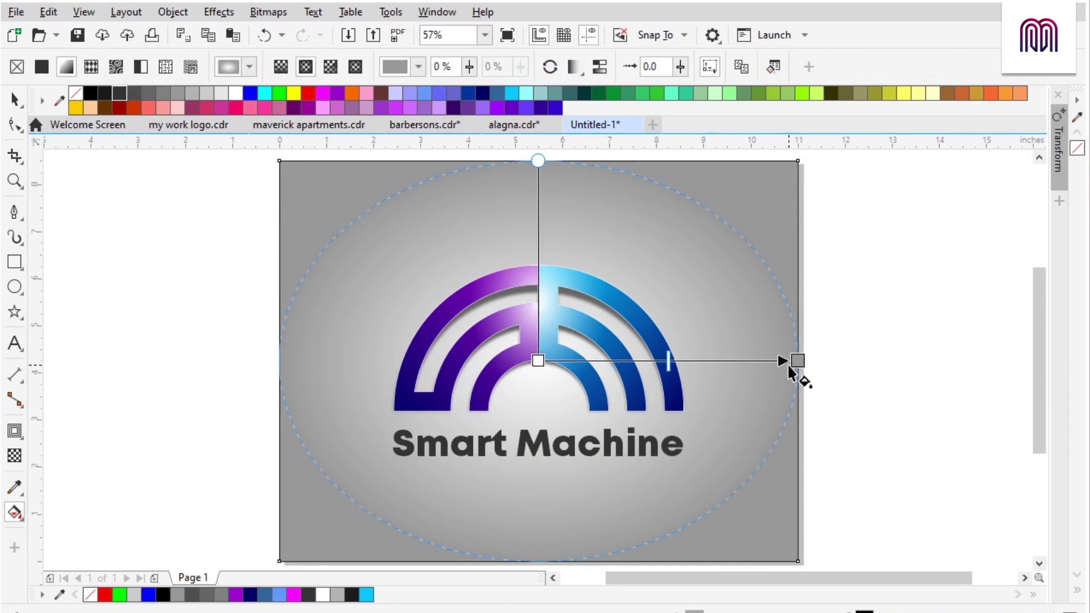
click(207, 99)
key(space)
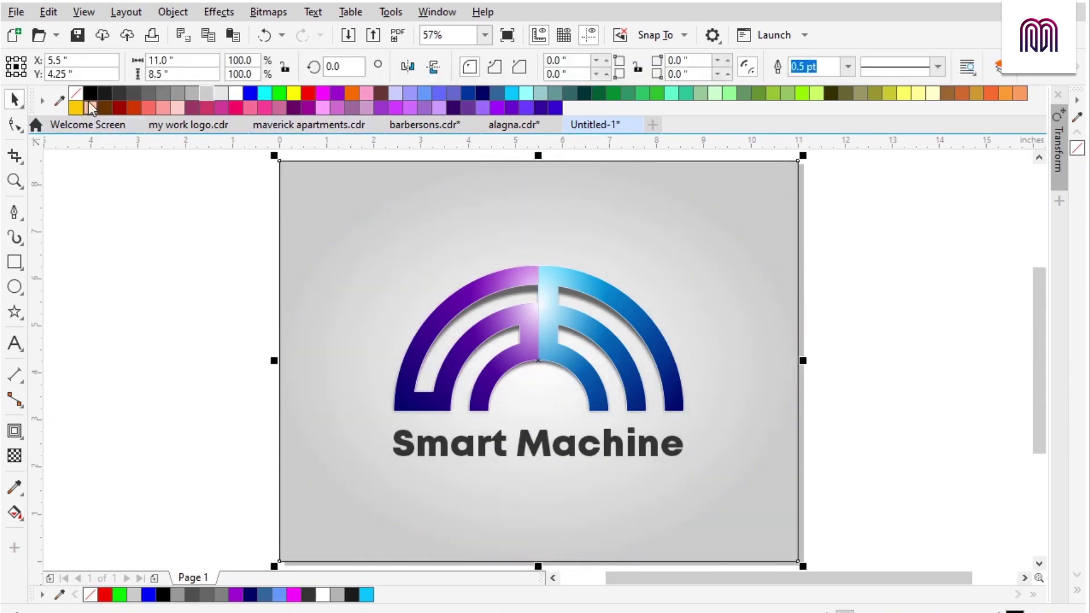
key(Escape)
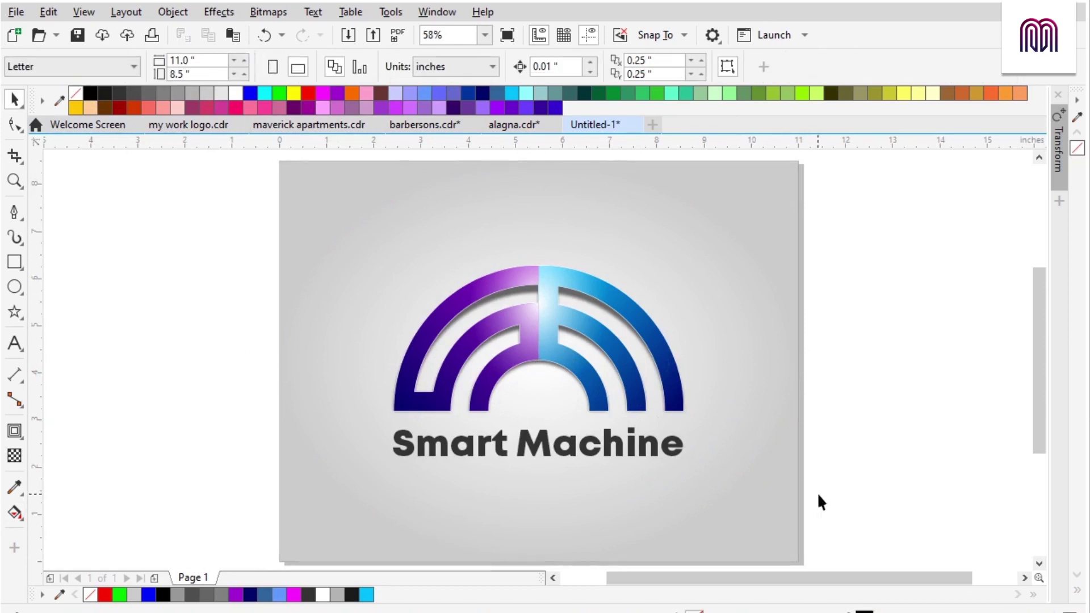